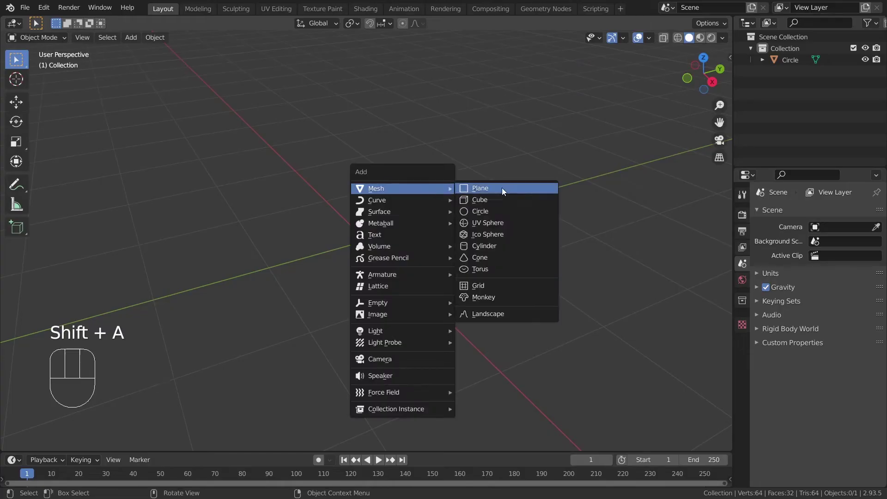
# Add a mesh circle and fill it with triangles by extruding its edge inward and merging the inner vertices at the center
pyautogui.click(501, 214)
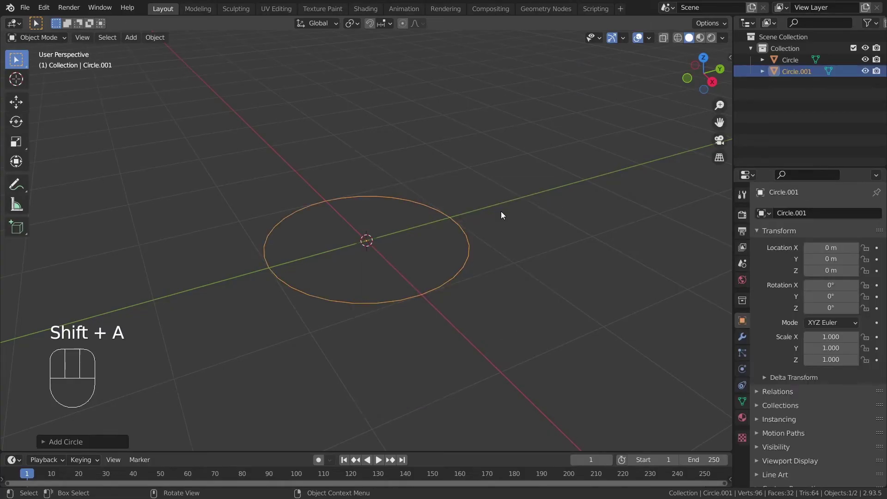
pyautogui.press('Tab')
pyautogui.press('e')
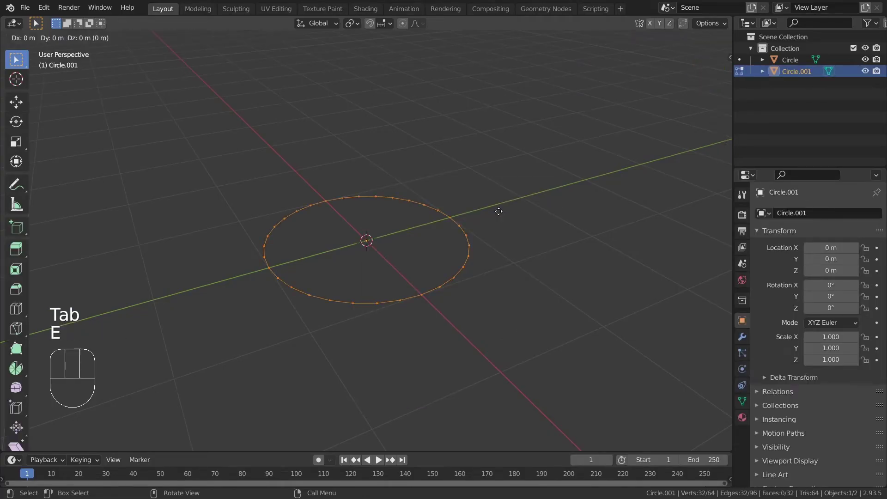
pyautogui.press('s')
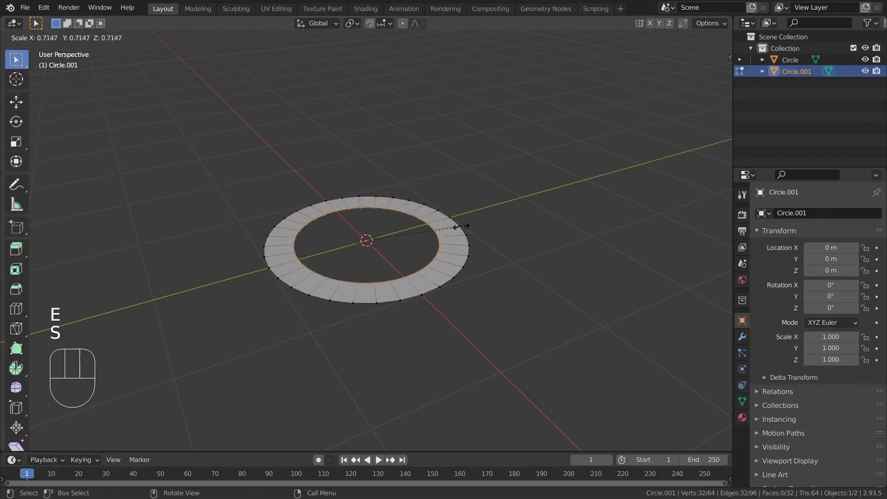
pyautogui.click(438, 231)
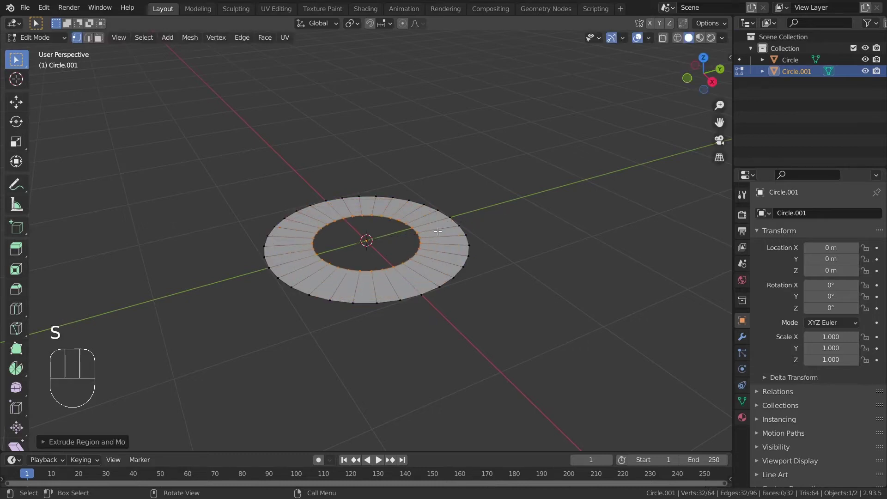
pyautogui.press('m')
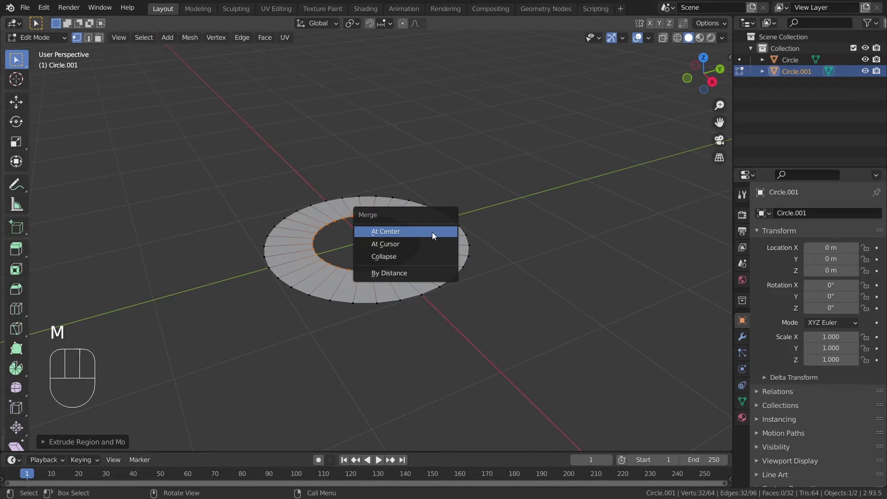
pyautogui.click(433, 233)
pyautogui.press('Tab')
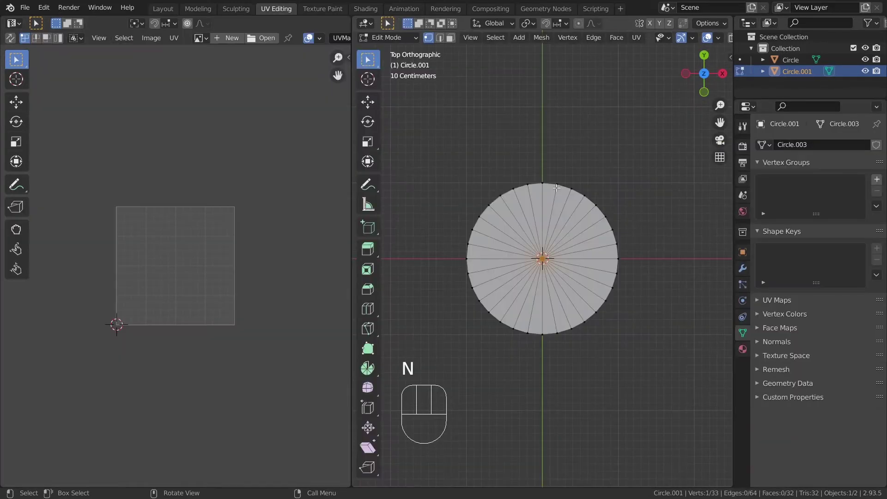
# Unwrap the whole disc from the top view with Project from View (Bounds)
pyautogui.moveTo(560, 197); pyautogui.dragTo(587, 120, button='middle')
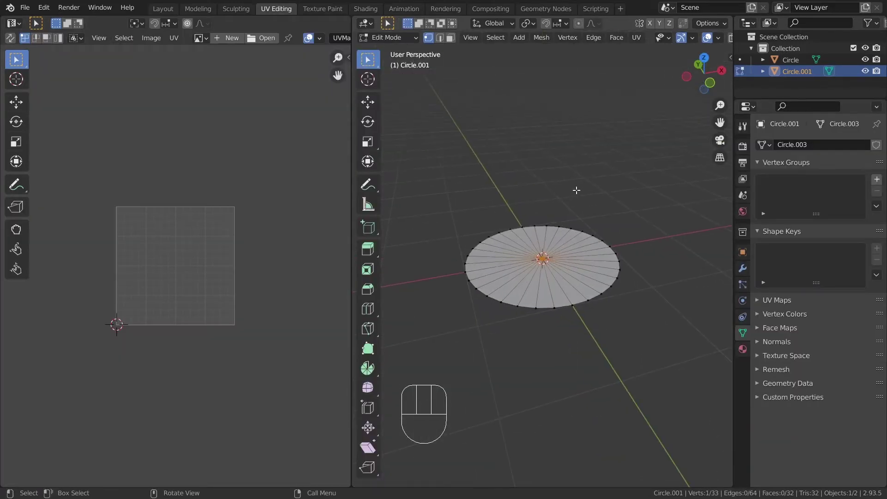
pyautogui.press('KP_7')
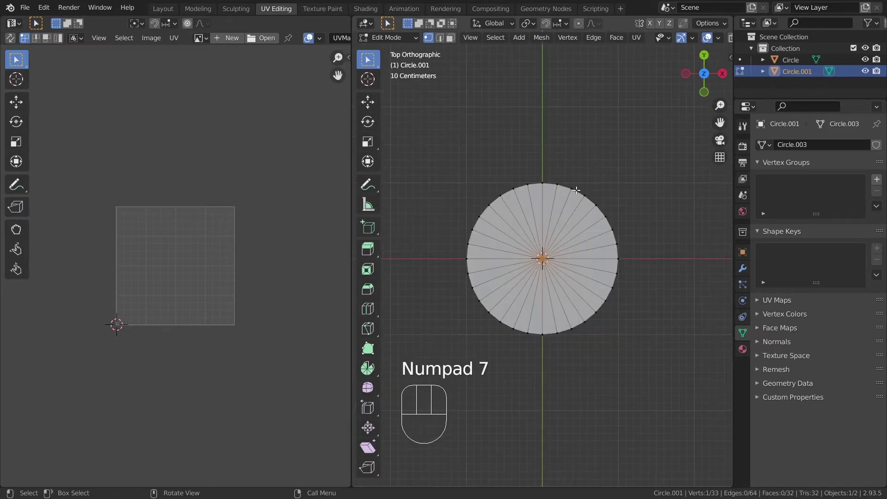
pyautogui.press('a')
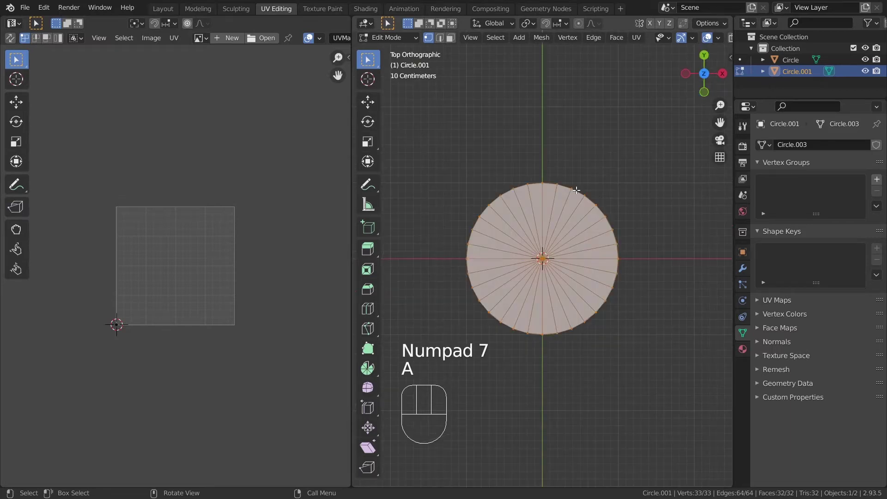
pyautogui.press('u')
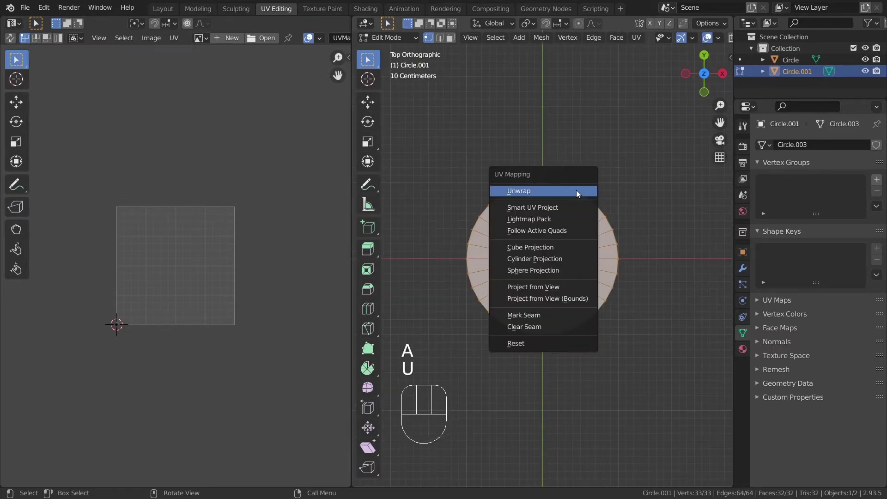
pyautogui.click(559, 298)
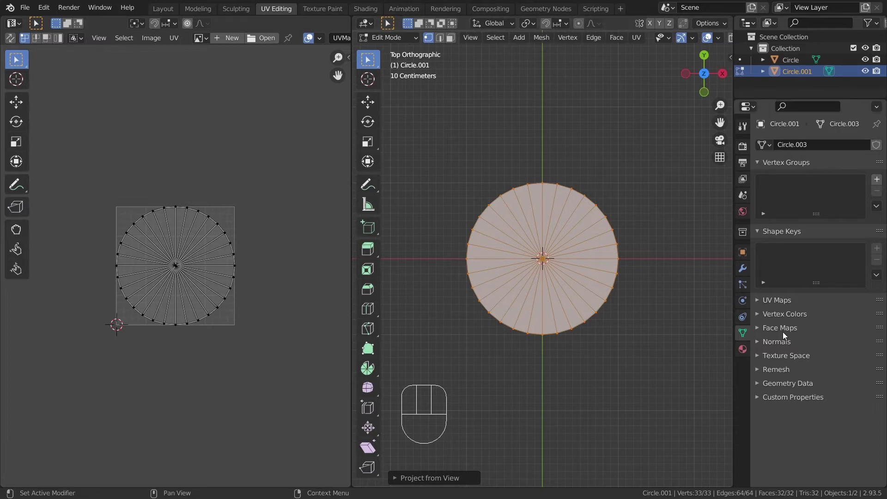
# Create a new material on the disc and name it Tea
pyautogui.click(742, 349)
pyautogui.click(812, 196)
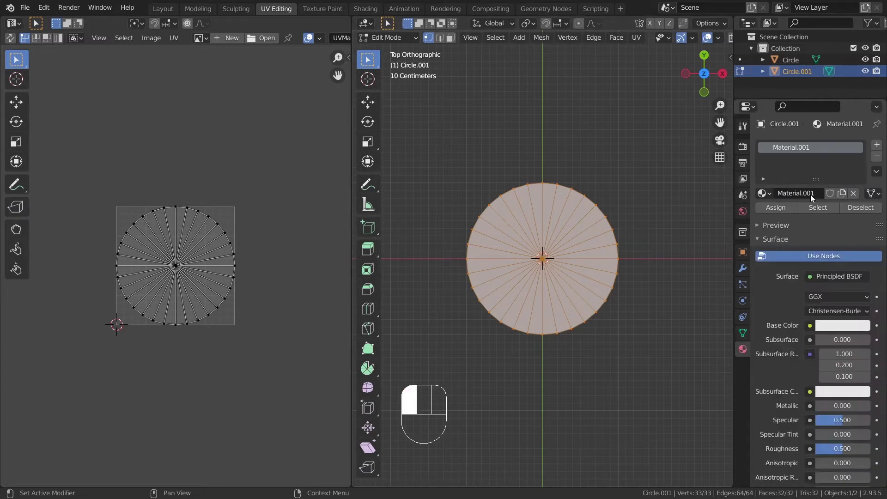
pyautogui.doubleClick(791, 147)
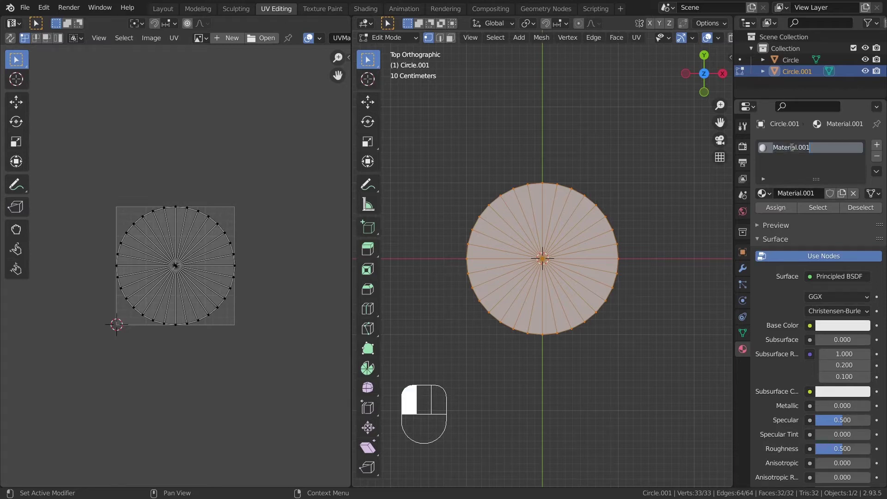
pyautogui.write('Tea')
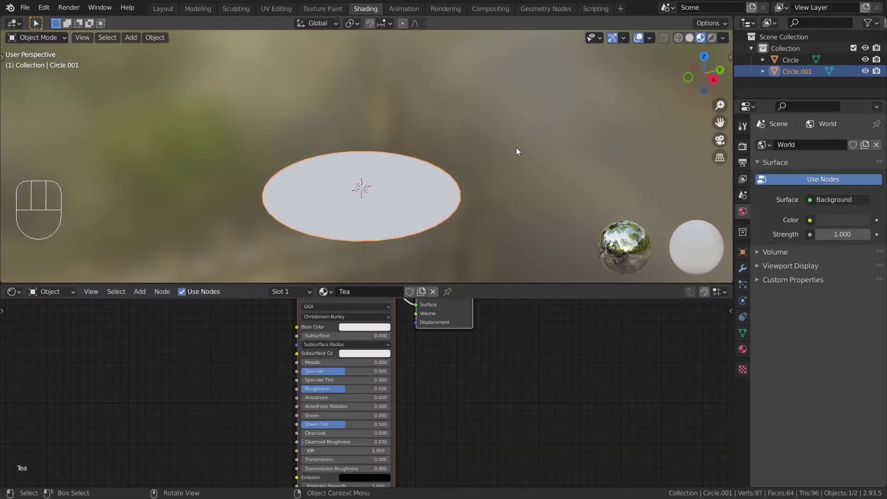
# Set the Gradient Texture type to Spherical and preview its color output on the disc
pyautogui.moveTo(519, 187); pyautogui.dragTo(520, 168, button='middle')
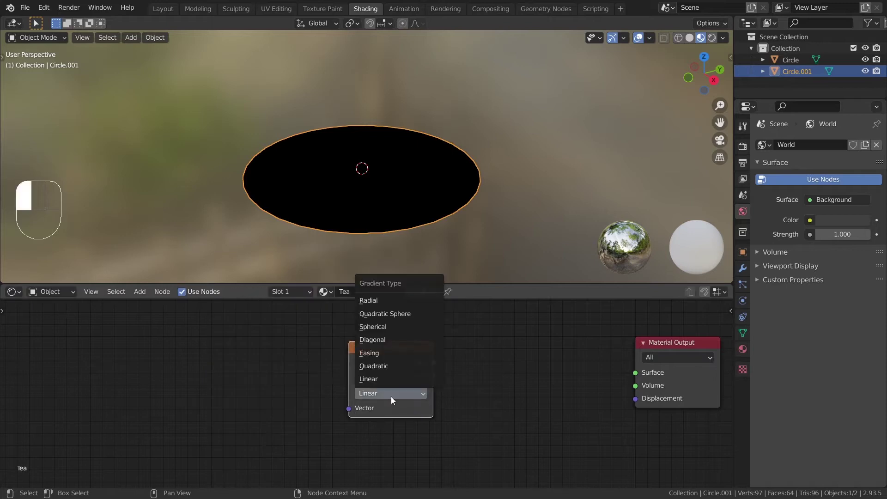
pyautogui.click(388, 332)
pyautogui.scroll(1, 498, 400)
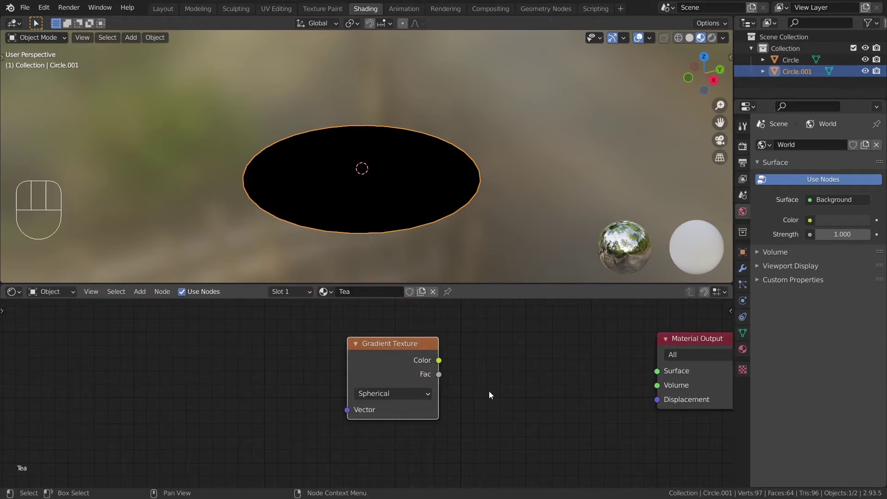
pyautogui.keyDown('ctrl'); pyautogui.keyDown('shift'); pyautogui.click(377, 348); pyautogui.keyUp('shift'); pyautogui.keyUp('ctrl')
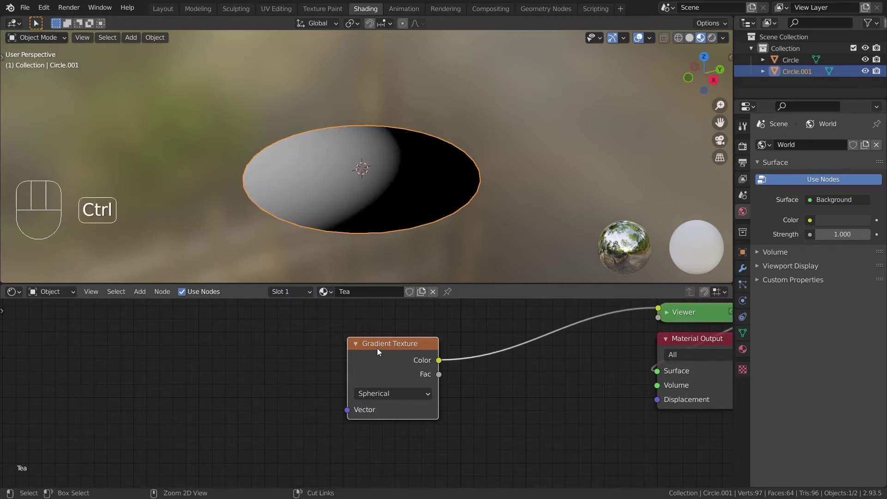
# Add Texture Coordinate and Mapping nodes to the Gradient Texture and feed the UV output into the Mapping vector
pyautogui.hotkey('ctrl', 't')
pyautogui.scroll(-2, 379, 350)
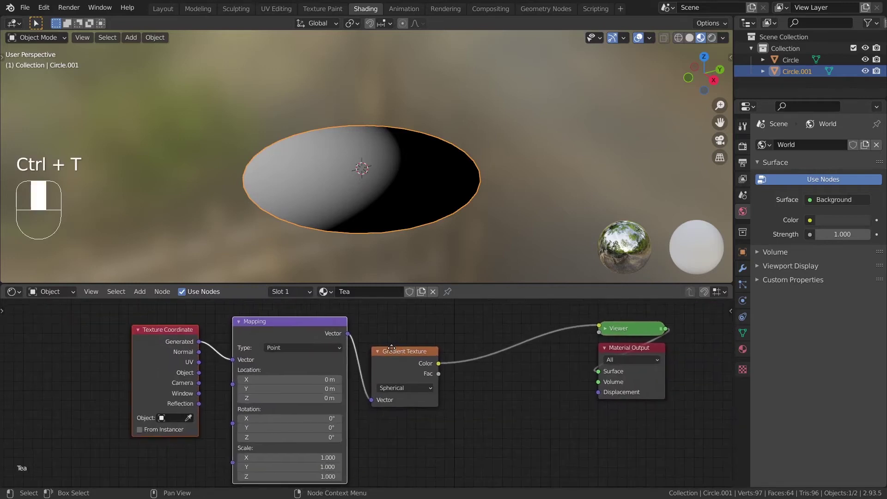
pyautogui.press('KP_7')
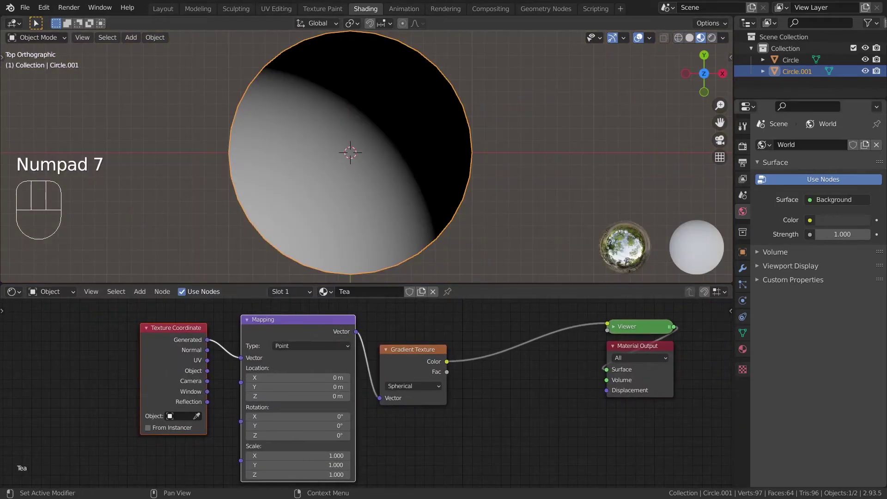
pyautogui.moveTo(208, 360); pyautogui.dragTo(244, 360)
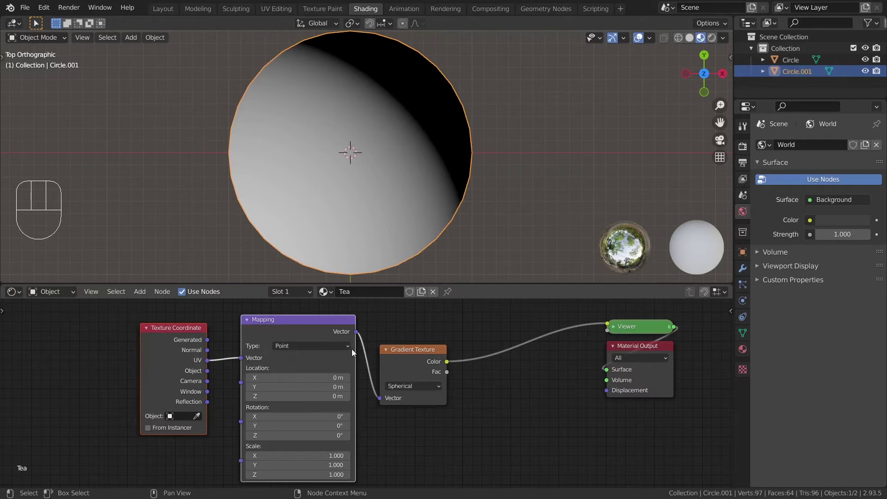
# Set the Mapping node's X and Y location to -0.5 m
pyautogui.click(332, 379)
pyautogui.write('-0')
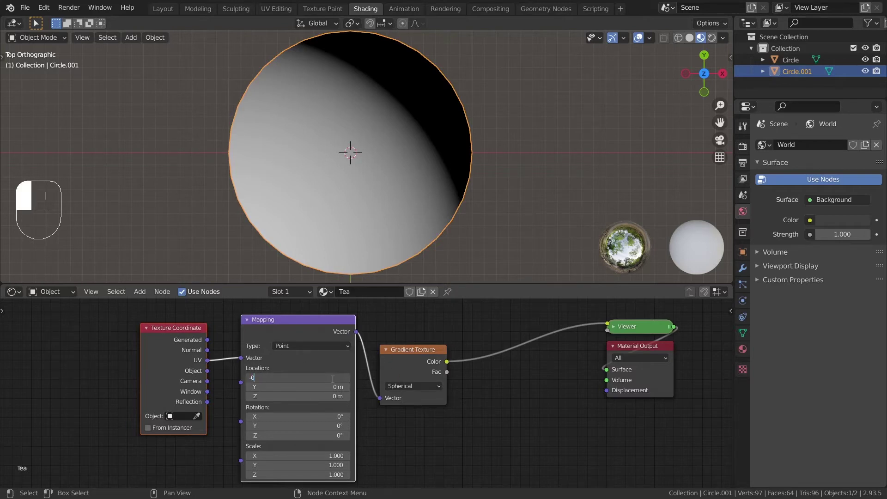
pyautogui.write('-0.5')
pyautogui.press('Return')
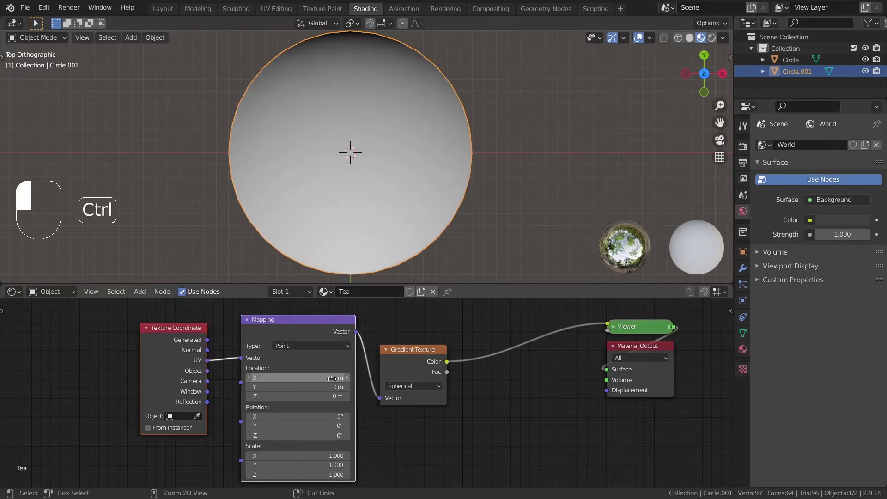
pyautogui.hotkey('ctrl', 'c')
pyautogui.hotkey('ctrl', 'v')
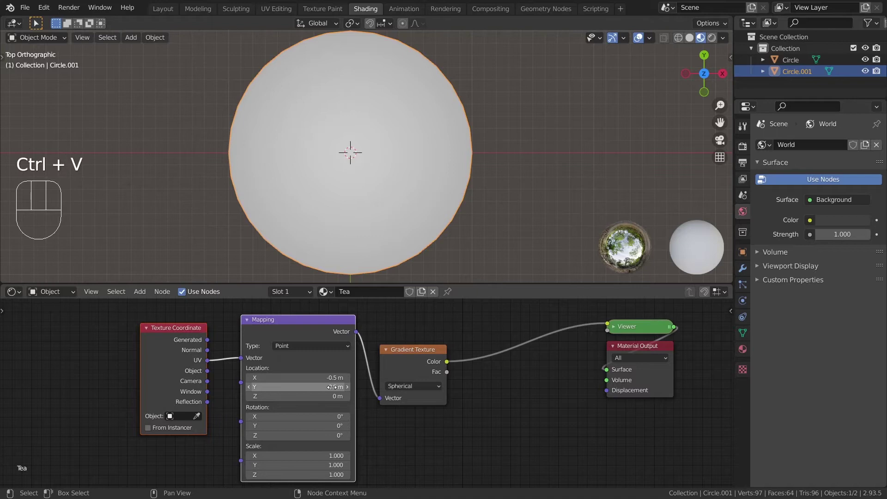
# Set the Mapping node's X and Y scale to 2
pyautogui.click(331, 456)
pyautogui.write('2')
pyautogui.press('Tab')
pyautogui.write('2')
pyautogui.press('Return')
# Set the Mapping node's X and Y location to -1 m
pyautogui.click(324, 378)
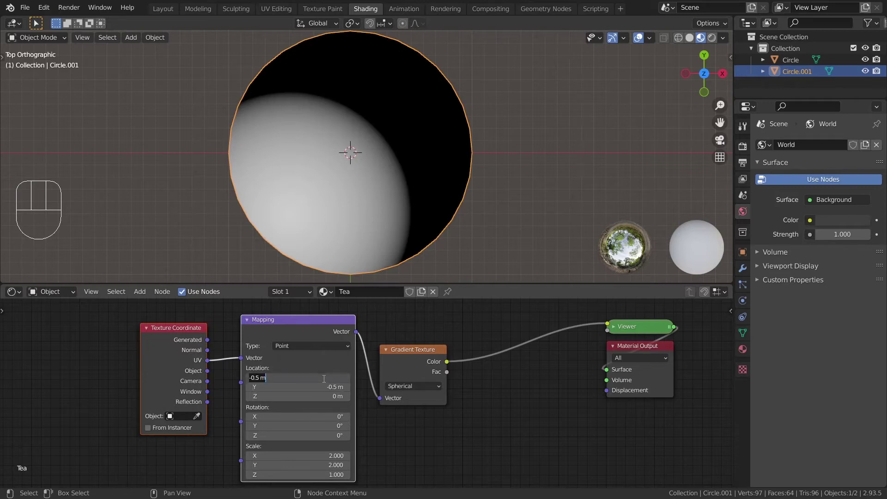
pyautogui.doubleClick(324, 378)
pyautogui.write('-1')
pyautogui.press('Return')
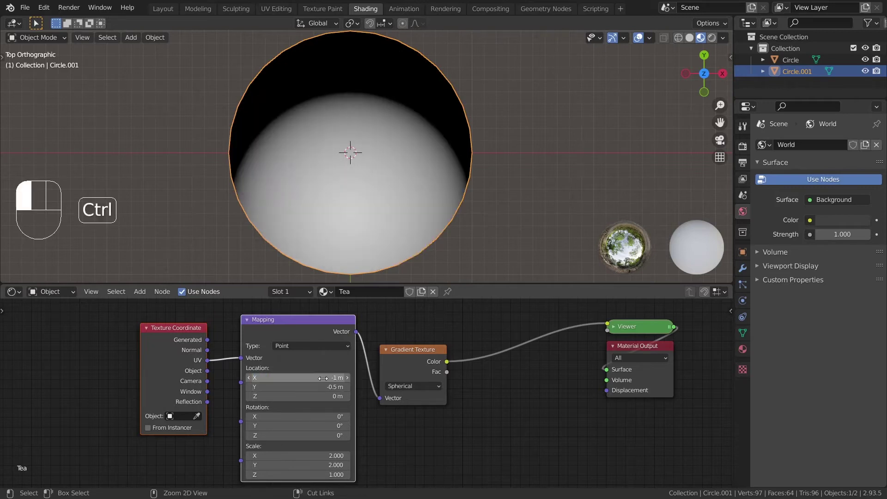
pyautogui.hotkey('ctrl', 'c')
pyautogui.hotkey('ctrl', 'v')
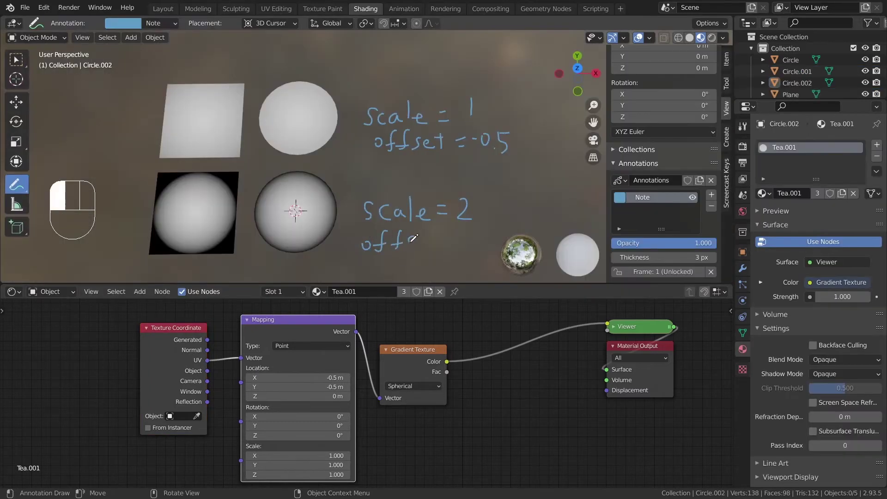
# Finish the handwritten annotation "offset = -1" below the "scale = 2" note, and hide the viewport's sidebar and toolbar
pyautogui.moveTo(412, 238); pyautogui.dragTo(437, 241)
pyautogui.moveTo(444, 238); pyautogui.dragTo(468, 241)
pyautogui.moveTo(483, 230); pyautogui.dragTo(483, 249)
pyautogui.press('n')
pyautogui.press('t')
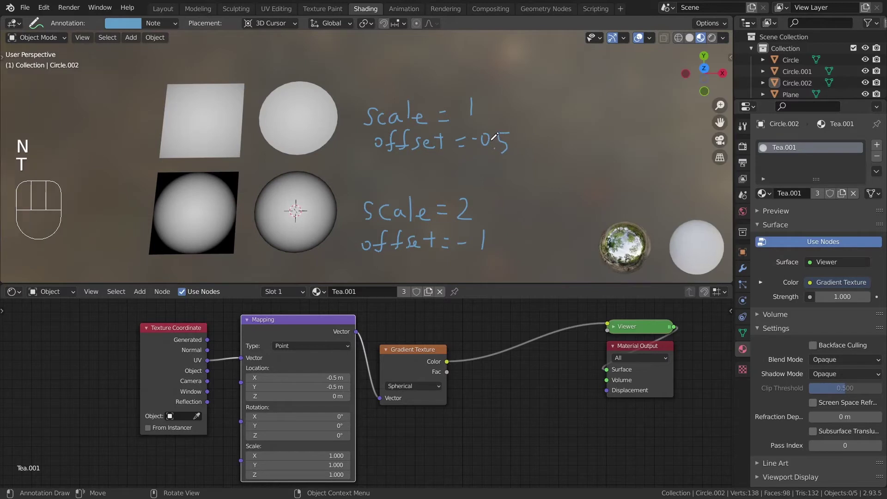
pyautogui.click(638, 38)
pyautogui.click(638, 38)
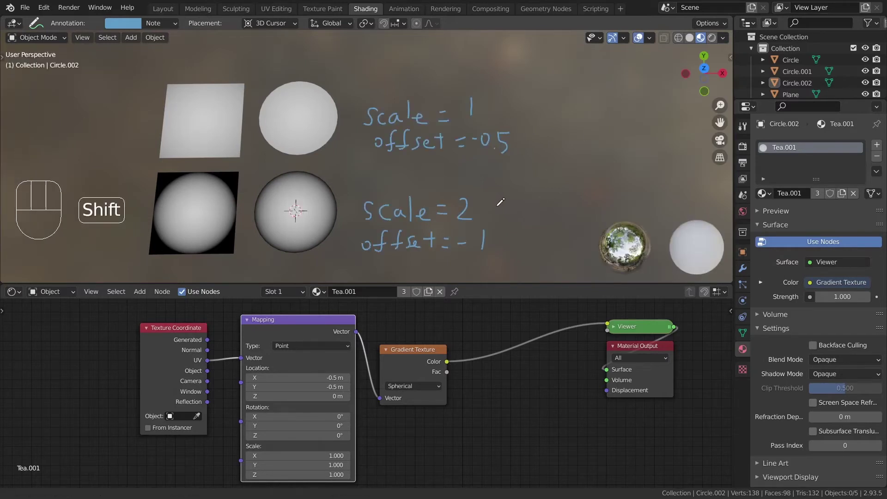
pyautogui.keyDown('shift'); pyautogui.moveTo(501, 198); pyautogui.dragTo(554, 192, button='middle'); pyautogui.keyUp('shift')
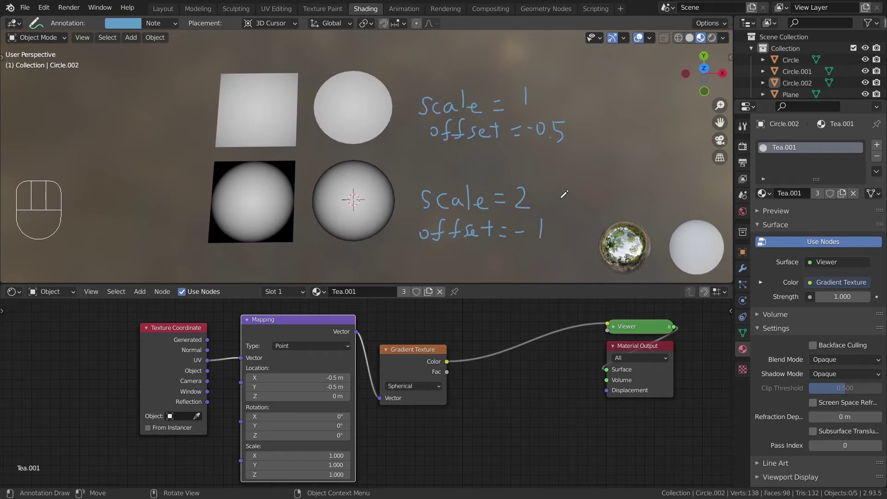
# Insert a ColorRamp node on the link between the Gradient Texture and the Viewer
pyautogui.hotkey('shift', 'a')
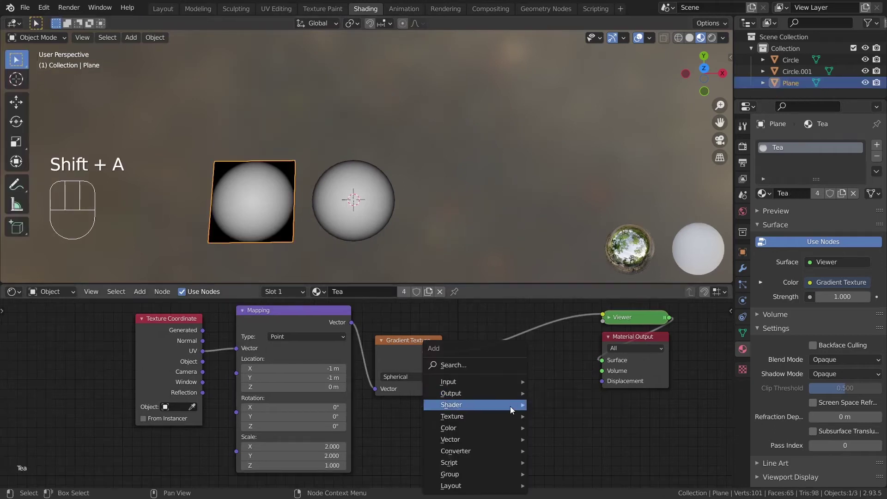
pyautogui.moveTo(476, 451)
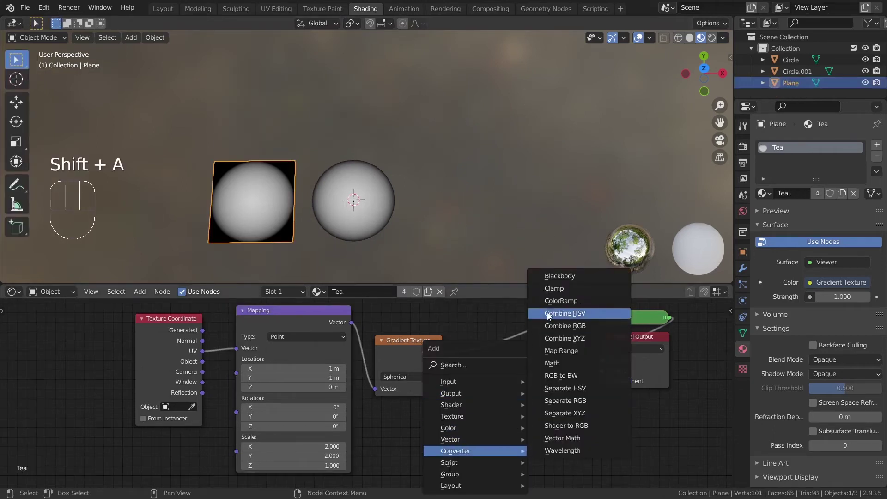
pyautogui.click(561, 301)
pyautogui.click(536, 354)
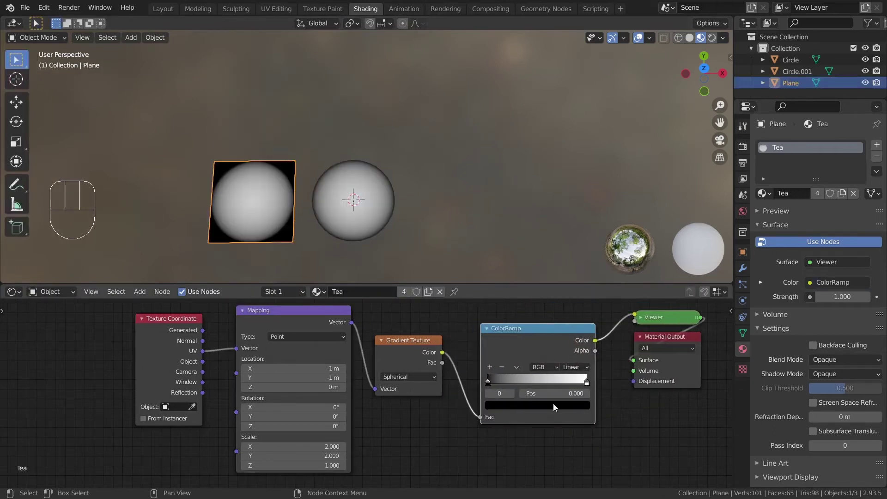
# Color the ColorRamp's black stop dark reddish brown, with hue 0.020, saturation 0.864 and value 0.070
pyautogui.moveTo(610, 436); pyautogui.dragTo(532, 434, button='middle')
pyautogui.scroll(1, 517, 428)
pyautogui.click(490, 409)
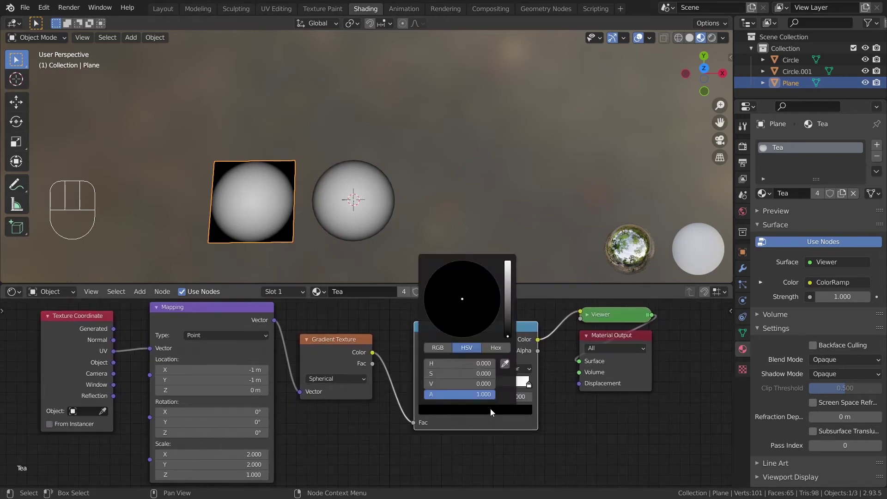
pyautogui.moveTo(508, 322)
pyautogui.mouseDown()
pyautogui.moveTo(508, 306)
pyautogui.moveTo(459, 325)
pyautogui.mouseUp()
pyautogui.click(508, 315)
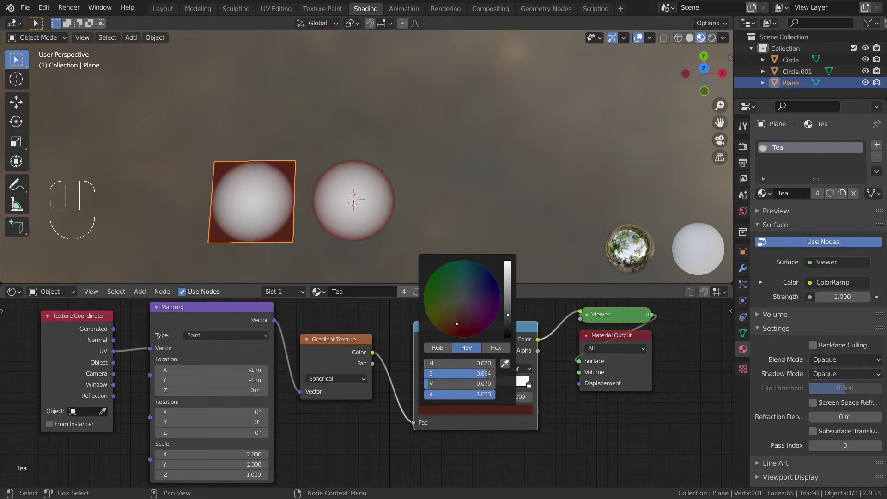
# Color the ColorRamp's white stop at position 1.000 a brighter reddish brown
pyautogui.click(530, 384)
pyautogui.click(523, 409)
pyautogui.moveTo(462, 306); pyautogui.dragTo(460, 330)
pyautogui.moveTo(508, 289); pyautogui.dragTo(508, 301)
pyautogui.moveTo(460, 330); pyautogui.dragTo(455, 326)
pyautogui.moveTo(508, 301); pyautogui.dragTo(508, 299)
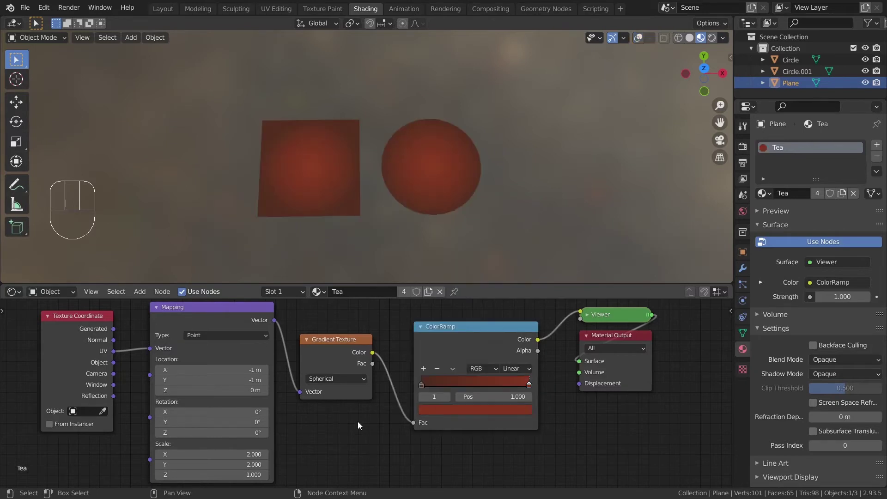
# Insert a Math node set to Power between the Gradient Texture and the ColorRamp
pyautogui.hotkey('shift', 'a')
pyautogui.moveTo(357, 442)
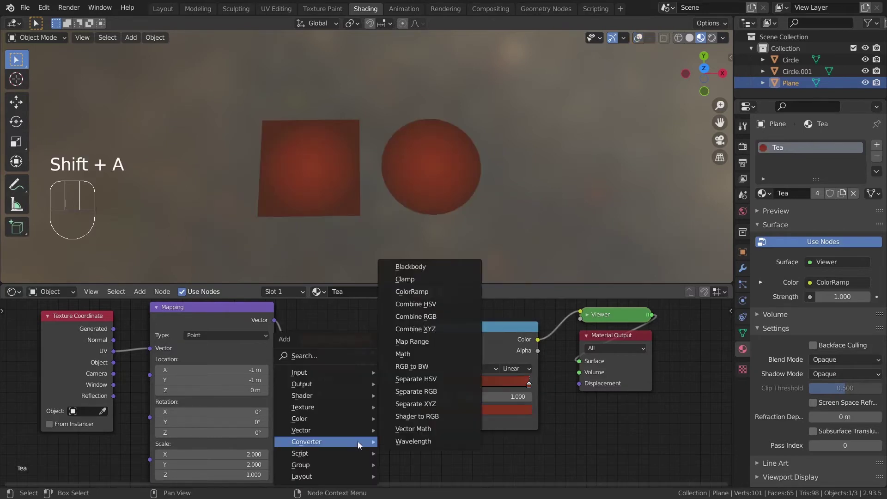
pyautogui.click(403, 356)
pyautogui.click(410, 442)
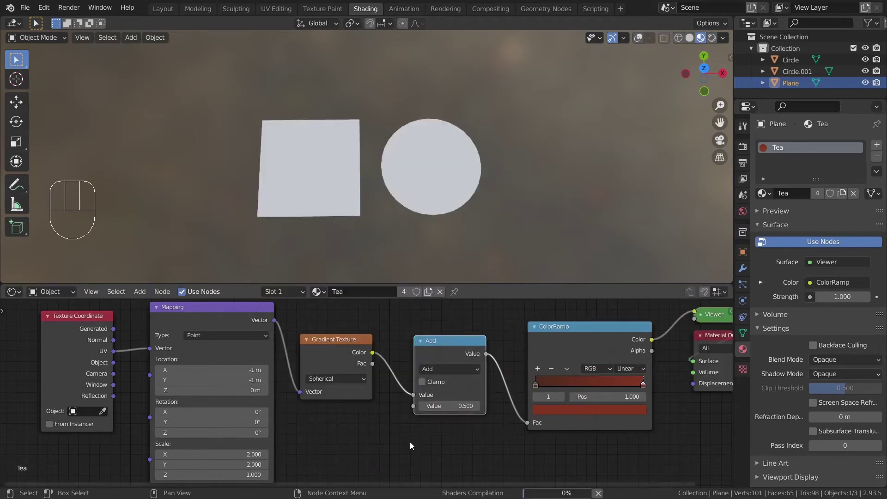
pyautogui.click(457, 370)
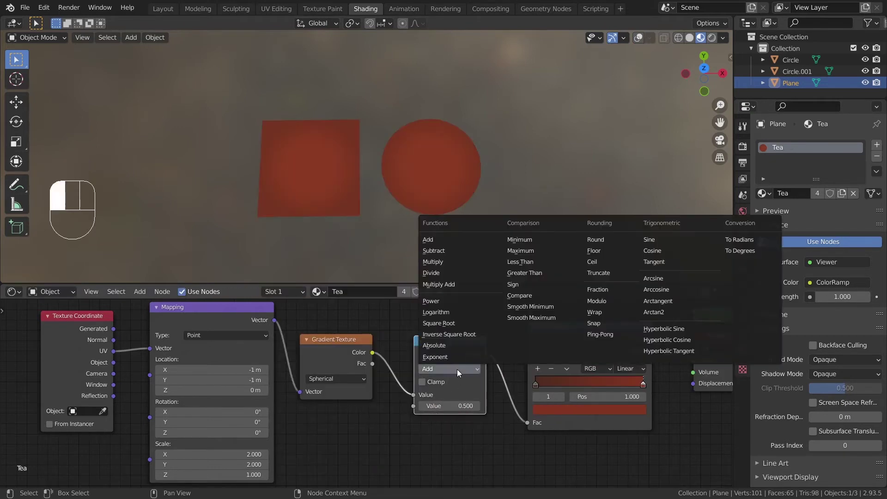
pyautogui.click(451, 302)
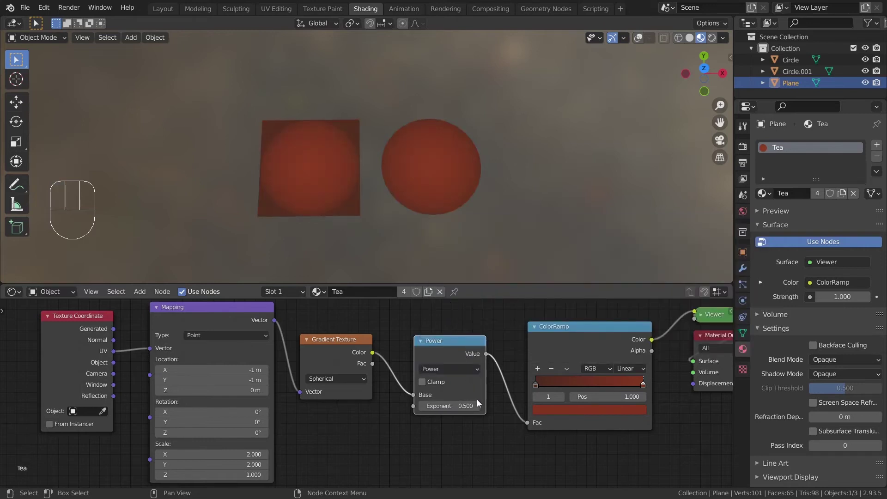
# Set the Power node's exponent to 0.320 and move the ColorRamp's dark stop to position 0.286
pyautogui.keyDown('shift'); pyautogui.moveTo(452, 406); pyautogui.dragTo(454, 405); pyautogui.keyUp('shift')
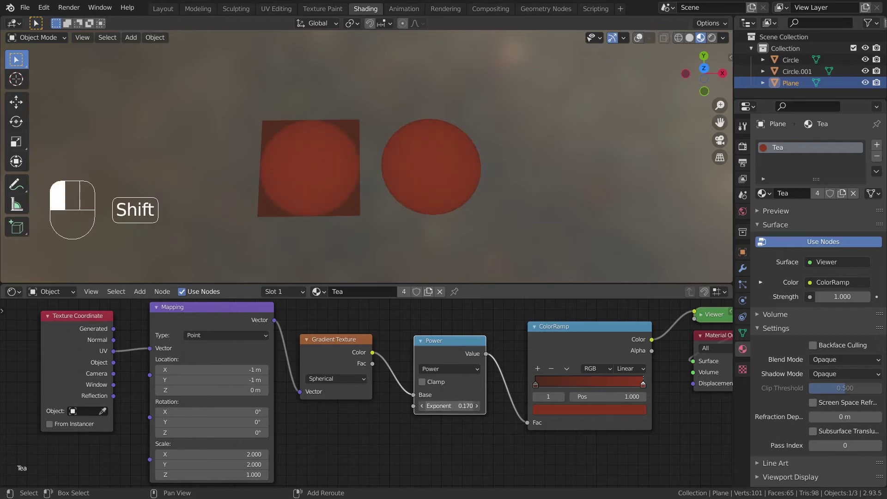
pyautogui.keyDown('shift'); pyautogui.moveTo(452, 406); pyautogui.dragTo(433, 406); pyautogui.keyUp('shift')
pyautogui.moveTo(536, 384); pyautogui.dragTo(545, 384)
pyautogui.moveTo(643, 384); pyautogui.dragTo(634, 384)
pyautogui.moveTo(545, 384); pyautogui.dragTo(559, 384)
pyautogui.moveTo(633, 384); pyautogui.dragTo(643, 384)
pyautogui.moveTo(558, 384); pyautogui.dragTo(567, 385)
pyautogui.keyDown('shift'); pyautogui.moveTo(480, 406); pyautogui.dragTo(453, 406); pyautogui.keyUp('shift')
# Add a frame and parent all nodes from Texture Coordinate through ColorRamp to it
pyautogui.scroll(-1, 387, 422)
pyautogui.hotkey('shift', 'a')
pyautogui.moveTo(382, 453)
pyautogui.click(434, 458)
pyautogui.scroll(-1, 380, 435)
pyautogui.click(381, 437)
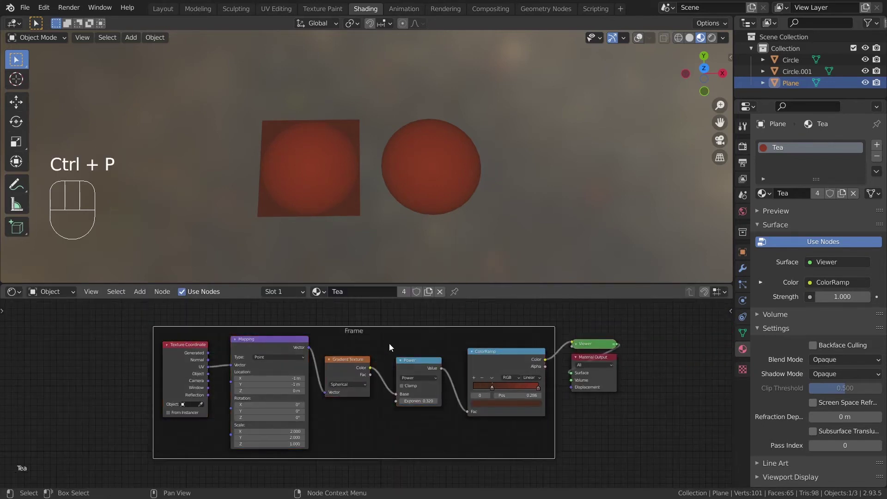
pyautogui.hotkey('ctrl', 'p')
# Label the frame "Base" and give it a yellow-green color
pyautogui.press('n')
pyautogui.scroll(2, 389, 343)
pyautogui.click(686, 357)
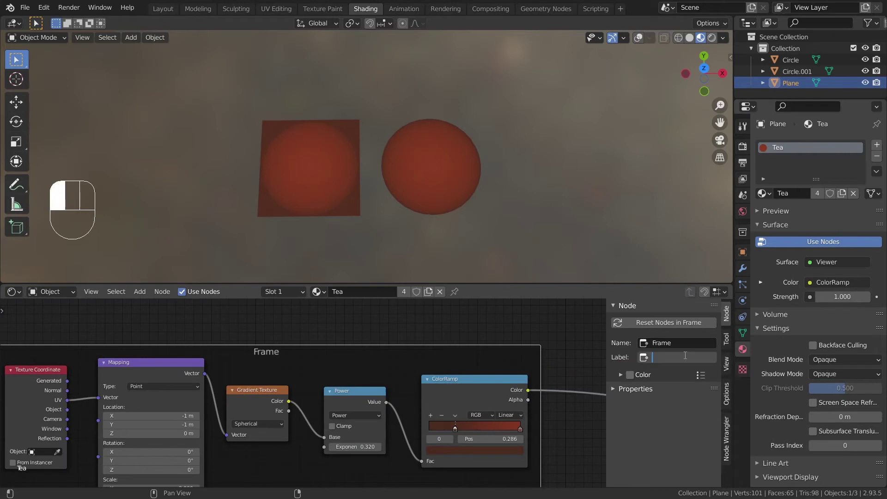
pyautogui.write('Base')
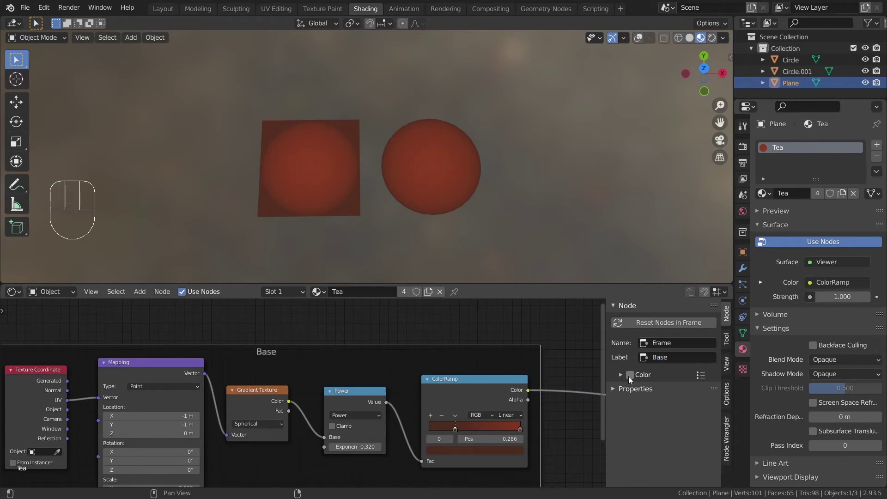
pyautogui.click(630, 374)
pyautogui.click(621, 375)
pyautogui.click(655, 391)
pyautogui.moveTo(655, 283); pyautogui.dragTo(687, 293)
pyautogui.click(456, 341)
pyautogui.scroll(-1, 465, 416)
# Enlarge the node editor and duplicate the Base frame with all its nodes directly below the original
pyautogui.moveTo(466, 418); pyautogui.dragTo(515, 377, button='middle')
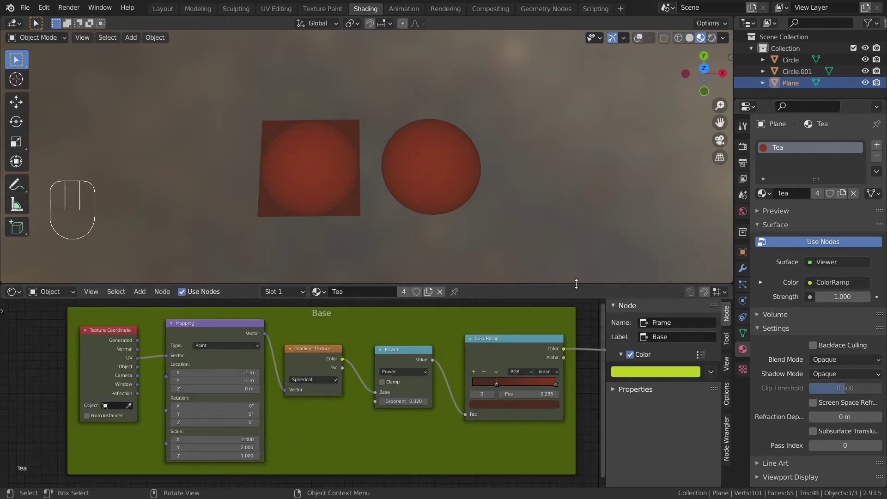
pyautogui.moveTo(577, 283); pyautogui.dragTo(577, 226)
pyautogui.scroll(-3, 517, 291)
pyautogui.moveTo(517, 291); pyautogui.dragTo(478, 287, button='middle')
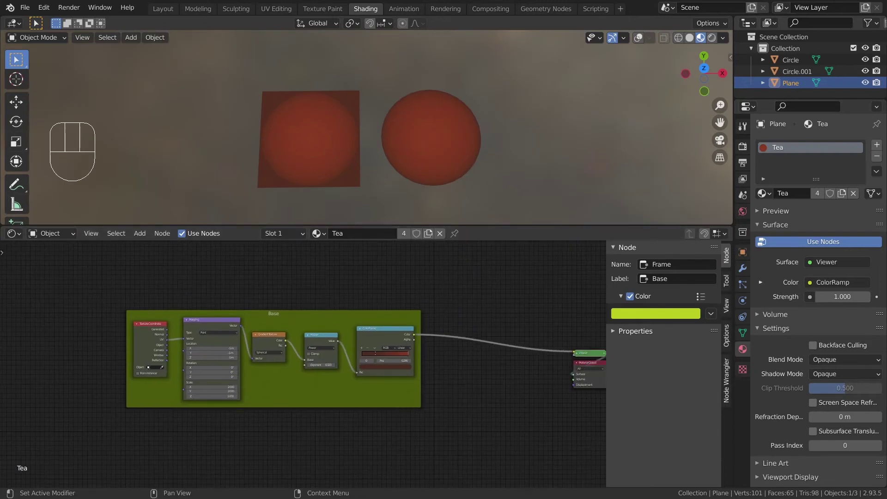
pyautogui.moveTo(110, 317); pyautogui.dragTo(455, 437)
pyautogui.moveTo(450, 367); pyautogui.dragTo(462, 304, button='middle')
pyautogui.hotkey('shift', 'd')
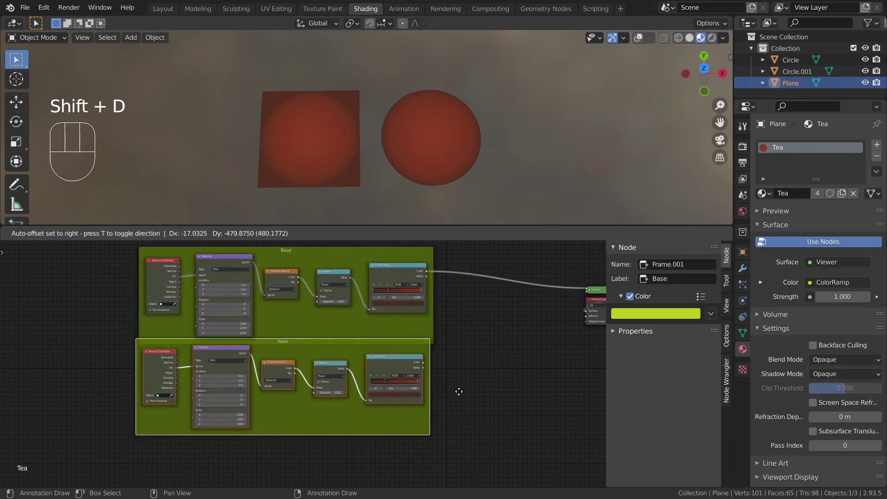
pyautogui.click(458, 410)
# Label the duplicated frame "Highlight" and color it teal
pyautogui.click(675, 299)
pyautogui.write('Highlight')
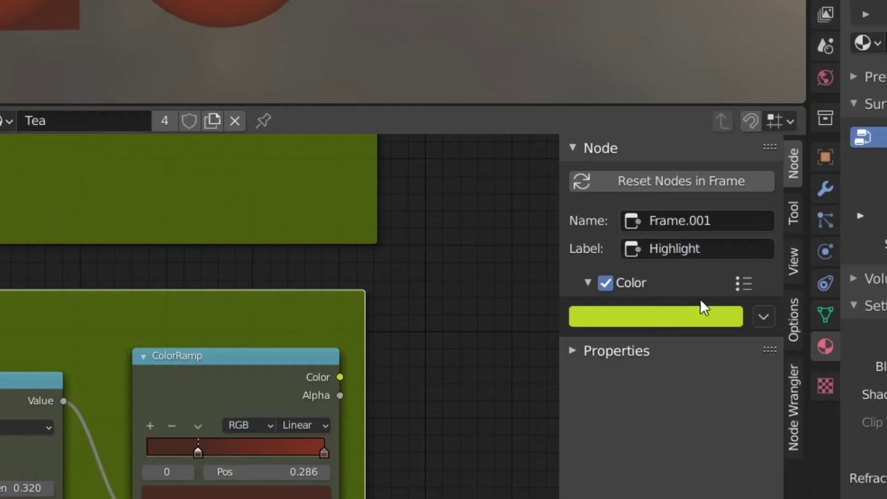
pyautogui.click(686, 322)
pyautogui.click(670, 46)
# Replace the ColorRamp in the Highlight frame with a Noise Texture node
pyautogui.click(159, 388)
pyautogui.press('x')
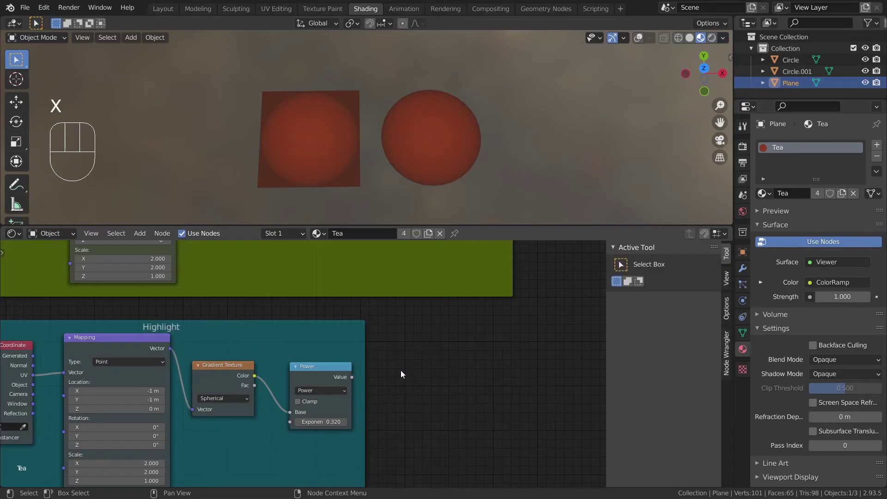
pyautogui.hotkey('shift', 'a')
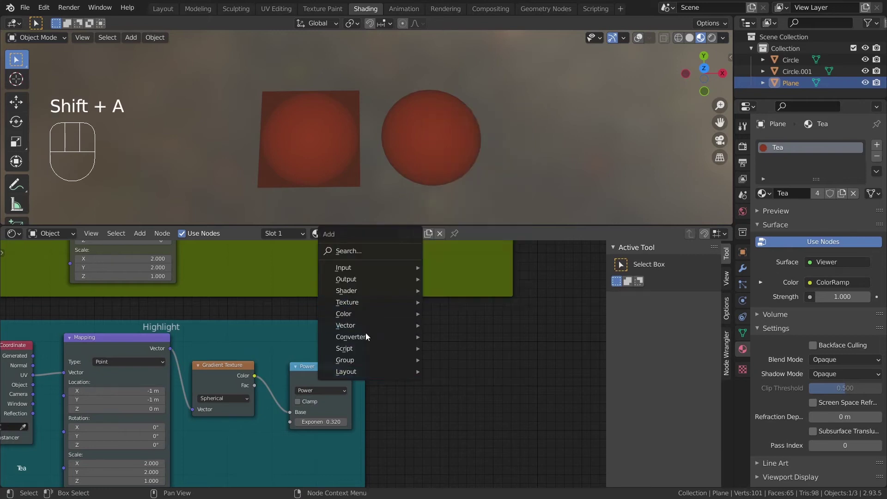
pyautogui.moveTo(421, 304)
pyautogui.click(460, 240)
pyautogui.click(436, 370)
# Connect the Power node's Value to the Noise Texture's Scale and preview the noise on the disc
pyautogui.moveTo(356, 375); pyautogui.dragTo(358, 377)
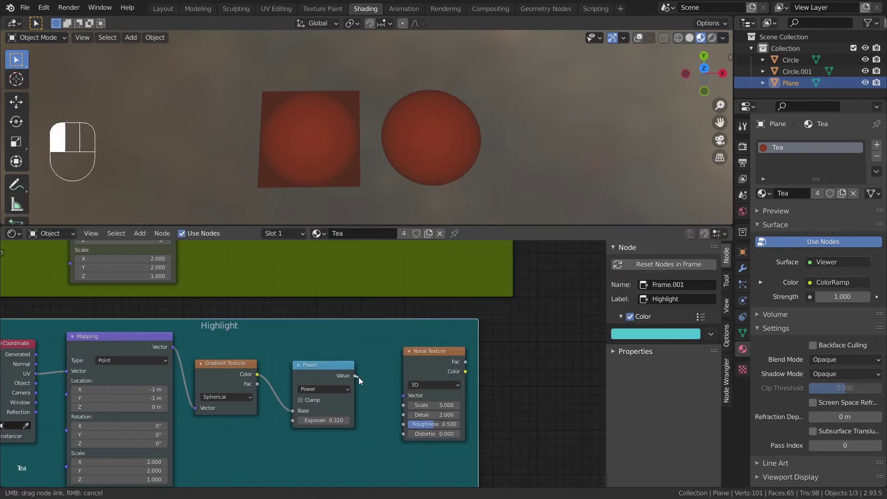
pyautogui.moveTo(402, 405); pyautogui.dragTo(405, 406)
pyautogui.keyDown('ctrl'); pyautogui.keyDown('shift'); pyautogui.click(441, 354); pyautogui.keyUp('shift'); pyautogui.keyUp('ctrl')
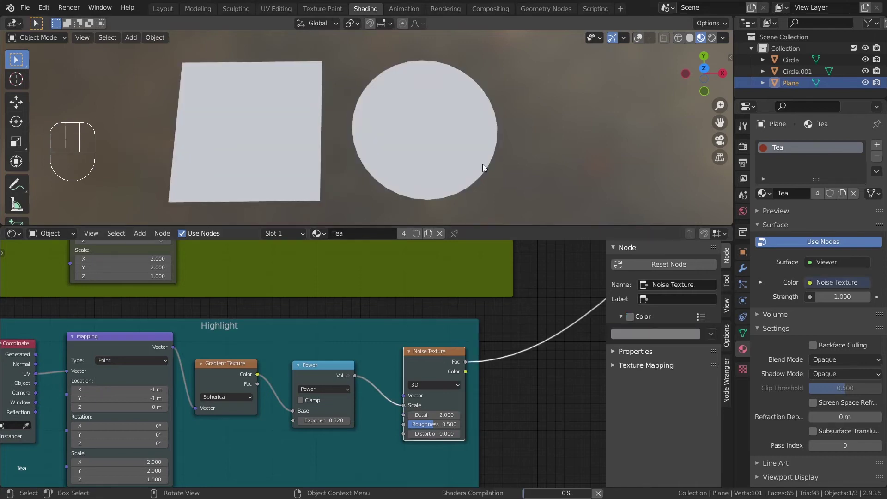
pyautogui.scroll(3, 483, 165)
pyautogui.keyDown('shift'); pyautogui.moveTo(487, 169); pyautogui.dragTo(440, 167, button='middle'); pyautogui.keyUp('shift')
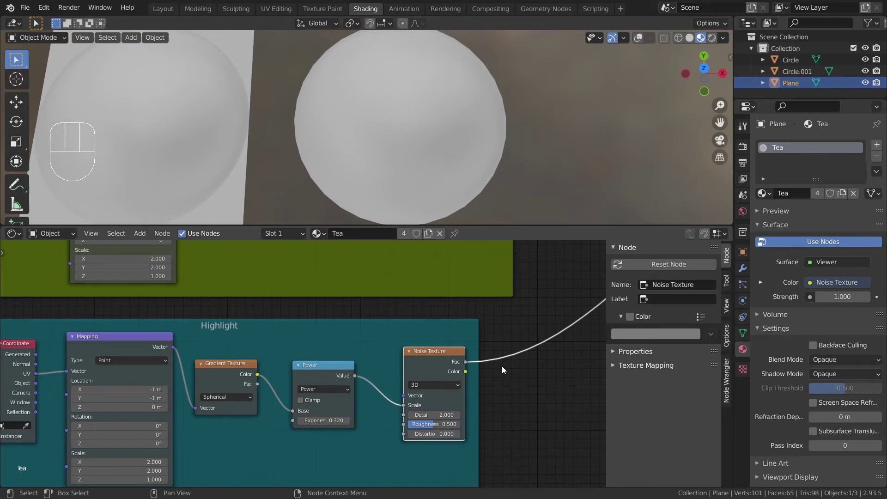
# Insert a Math node set to Multiply with value 6.300 between the Highlight frame's Power and Noise Texture nodes
pyautogui.scroll(-2, 501, 366)
pyautogui.hotkey('shift', 'a')
pyautogui.click(534, 320)
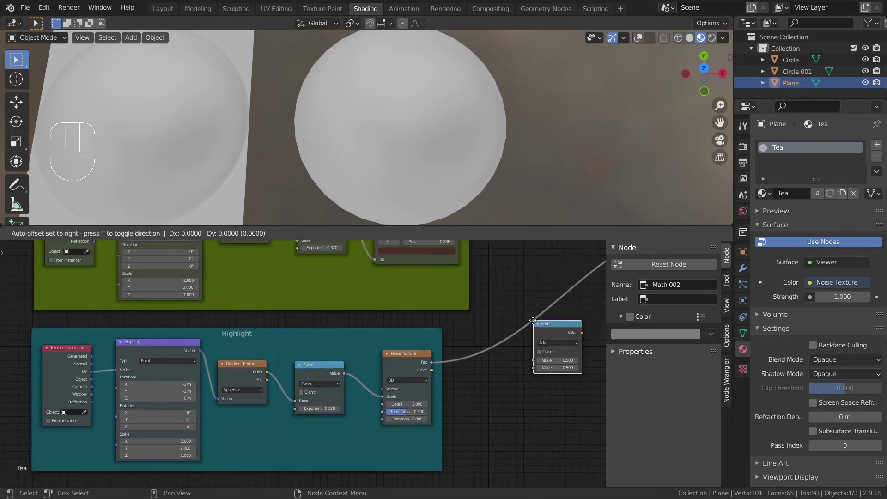
pyautogui.click(373, 365)
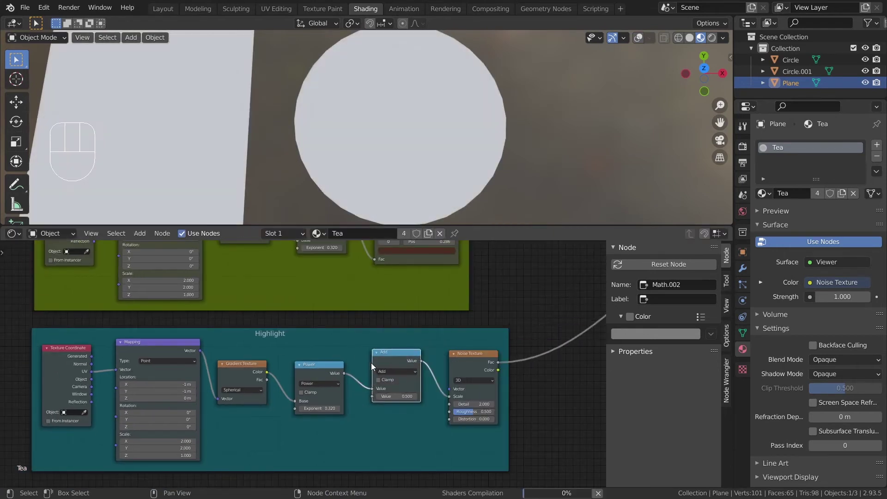
pyautogui.scroll(2, 383, 369)
pyautogui.click(425, 373)
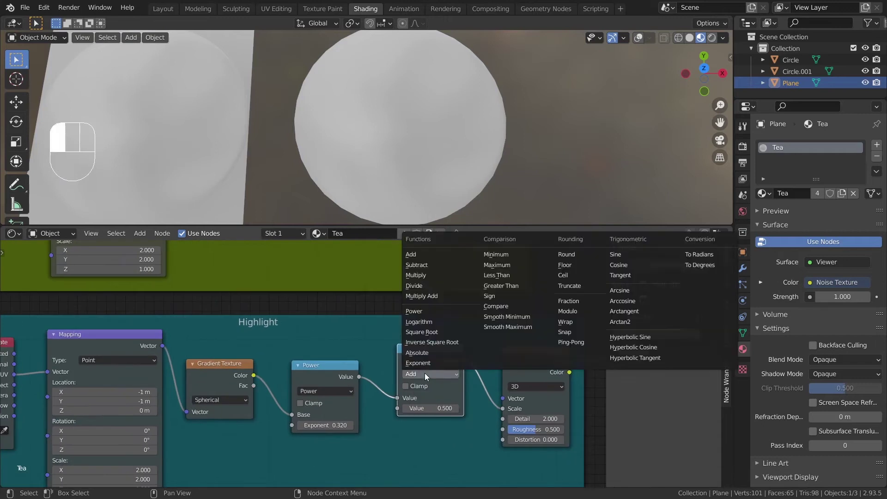
pyautogui.click(444, 285)
pyautogui.moveTo(430, 408); pyautogui.dragTo(489, 408)
# Insert a ColorRamp after the Noise Texture's Fac output inside the Highlight frame
pyautogui.scroll(-1, 476, 301)
pyautogui.hotkey('shift', 'a')
pyautogui.click(595, 150)
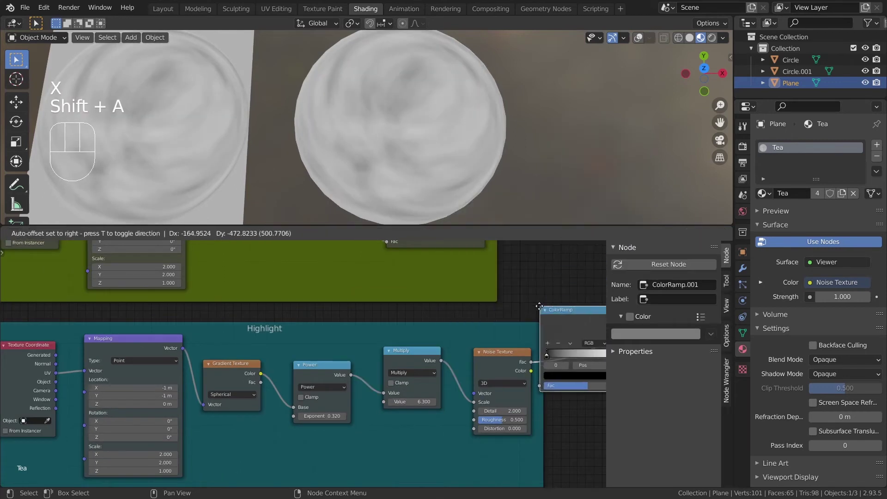
pyautogui.click(527, 313)
pyautogui.moveTo(526, 312); pyautogui.dragTo(448, 295, button='middle')
pyautogui.moveTo(513, 309); pyautogui.dragTo(446, 316)
pyautogui.moveTo(458, 318); pyautogui.dragTo(516, 354)
pyautogui.click(516, 355)
pyautogui.moveTo(516, 355); pyautogui.dragTo(420, 338, button='middle')
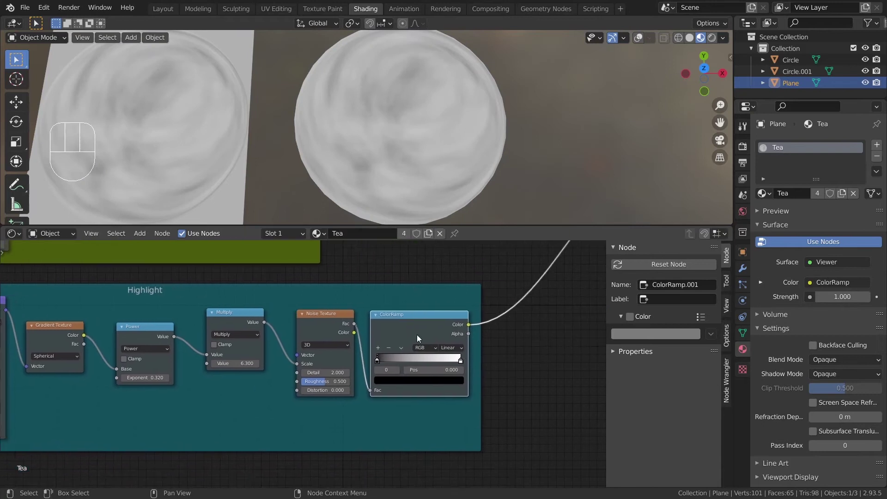
# Bring the Highlight ColorRamp's stops close together with white at 0.598, and set the Multiply value to 3.200
pyautogui.scroll(1, 421, 339)
pyautogui.moveTo(393, 358); pyautogui.dragTo(432, 362)
pyautogui.moveTo(488, 361); pyautogui.dragTo(470, 358)
pyautogui.moveTo(471, 356); pyautogui.dragTo(426, 357)
pyautogui.moveTo(409, 361); pyautogui.dragTo(431, 370)
pyautogui.moveTo(431, 368); pyautogui.dragTo(469, 368)
pyautogui.moveTo(445, 366); pyautogui.dragTo(464, 367)
pyautogui.moveTo(448, 368); pyautogui.dragTo(453, 368)
pyautogui.moveTo(238, 363); pyautogui.dragTo(203, 364)
# Combine the Base and Highlight ColorRamps with a Mix node placed between the frames and the Viewer
pyautogui.moveTo(199, 395); pyautogui.dragTo(309, 398, button='middle')
pyautogui.keyDown('ctrl'); pyautogui.keyDown('shift'); pyautogui.moveTo(416, 407); pyautogui.dragTo(434, 370, button='right'); pyautogui.keyUp('shift'); pyautogui.keyUp('ctrl')
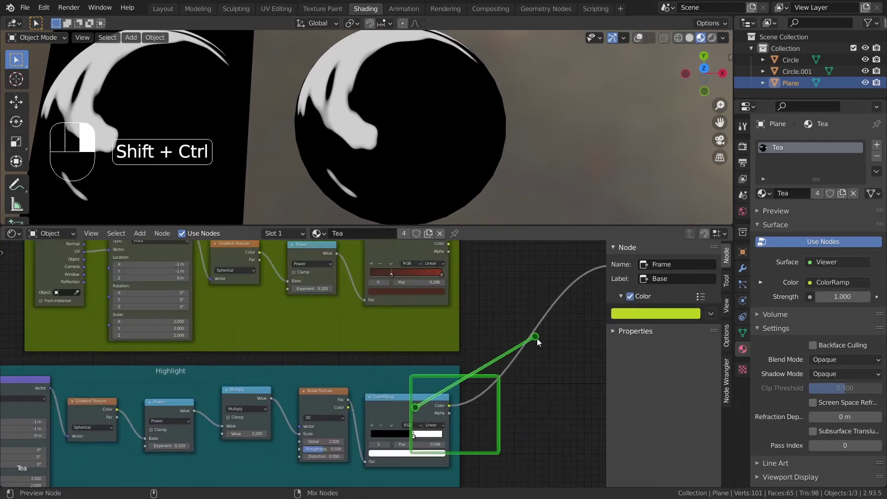
pyautogui.keyDown('ctrl'); pyautogui.keyDown('shift'); pyautogui.moveTo(514, 351); pyautogui.dragTo(468, 329, button='right'); pyautogui.keyUp('shift'); pyautogui.keyUp('ctrl')
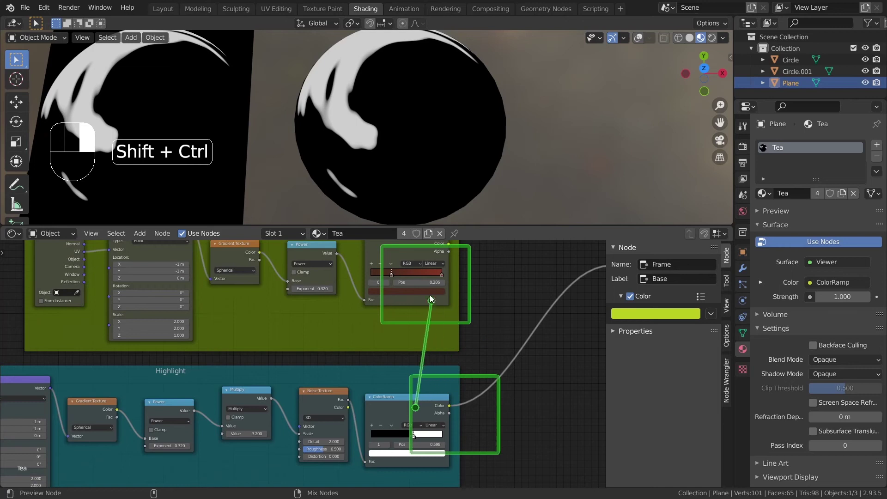
pyautogui.keyDown('ctrl'); pyautogui.keyDown('shift'); pyautogui.moveTo(420, 242); pyautogui.dragTo(420, 243, button='right'); pyautogui.keyUp('shift'); pyautogui.keyUp('ctrl')
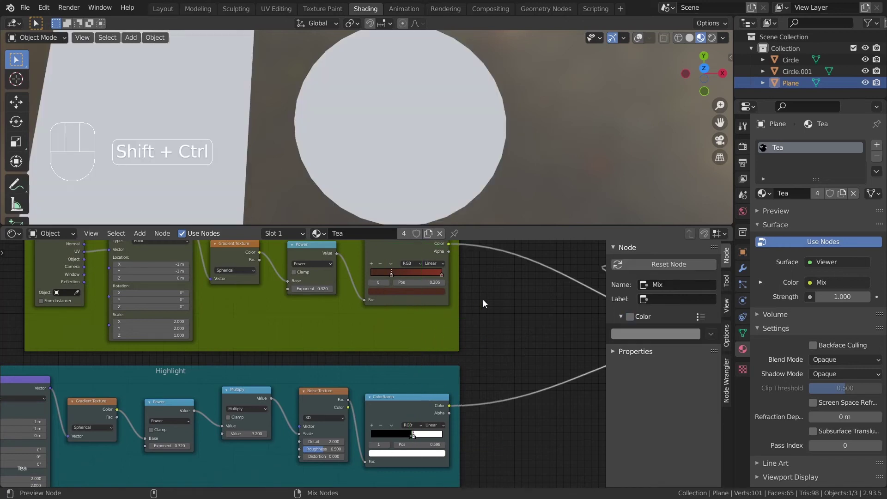
pyautogui.moveTo(533, 334); pyautogui.dragTo(445, 343, button='middle')
pyautogui.scroll(-2, 558, 354)
pyautogui.moveTo(558, 351); pyautogui.dragTo(426, 328)
pyautogui.scroll(2, 430, 328)
pyautogui.scroll(3, 431, 328)
pyautogui.click(472, 293)
pyautogui.moveTo(486, 313); pyautogui.dragTo(473, 348, button='middle')
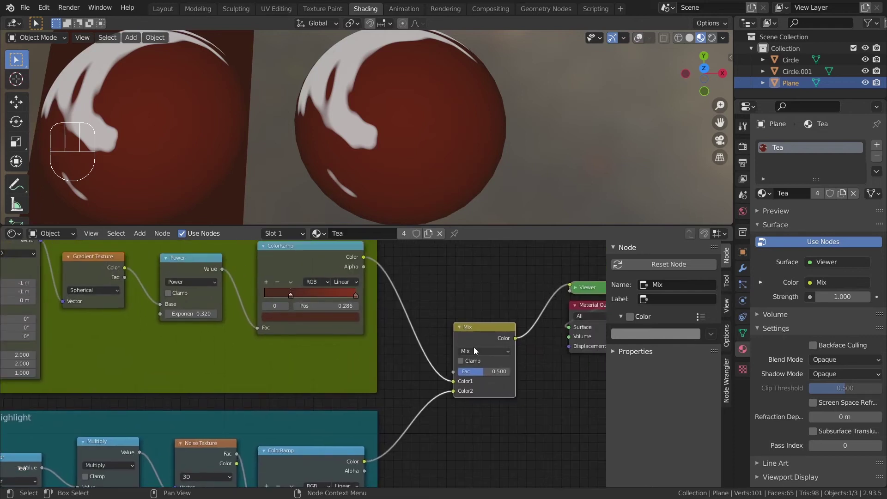
# Set the Mix node's blending mode to Add with a Fac of 1.000
pyautogui.click(474, 351)
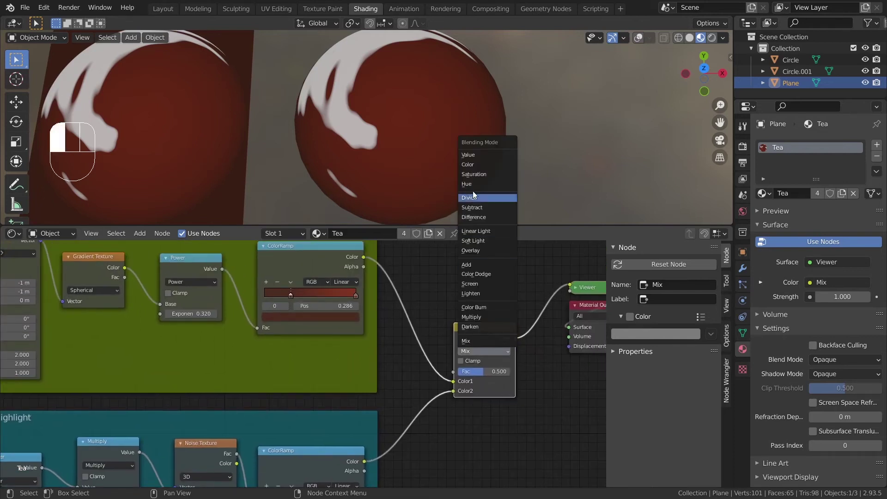
pyautogui.click(477, 266)
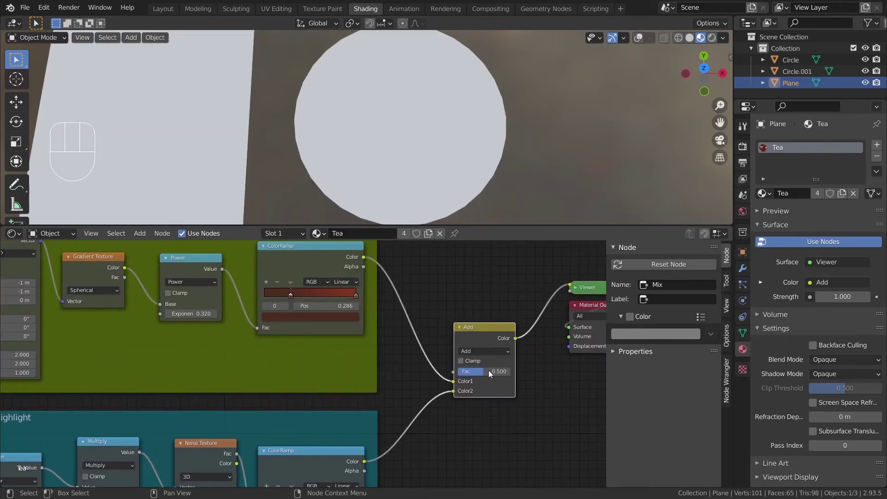
pyautogui.scroll(1, 490, 395)
pyautogui.moveTo(505, 375); pyautogui.dragTo(538, 375)
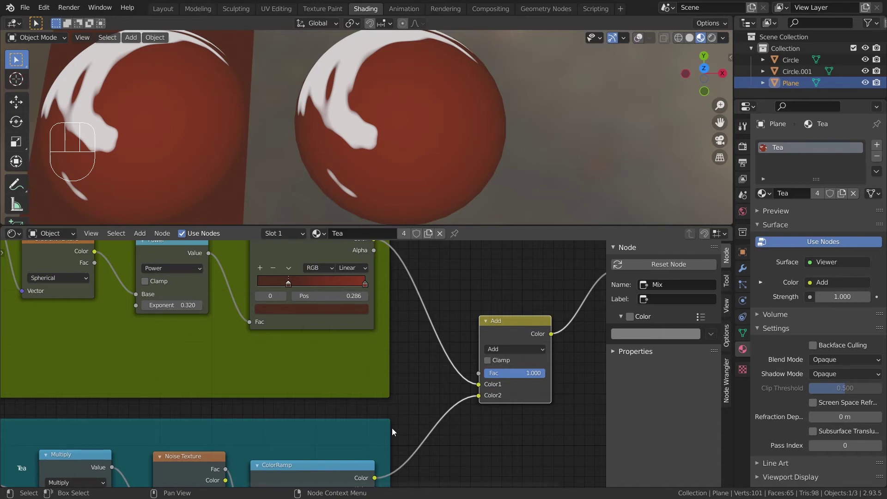
# Color the Highlight ColorRamp's white stop orange, with hue 0.039 and saturation 0.978
pyautogui.moveTo(390, 427); pyautogui.dragTo(396, 320, button='middle')
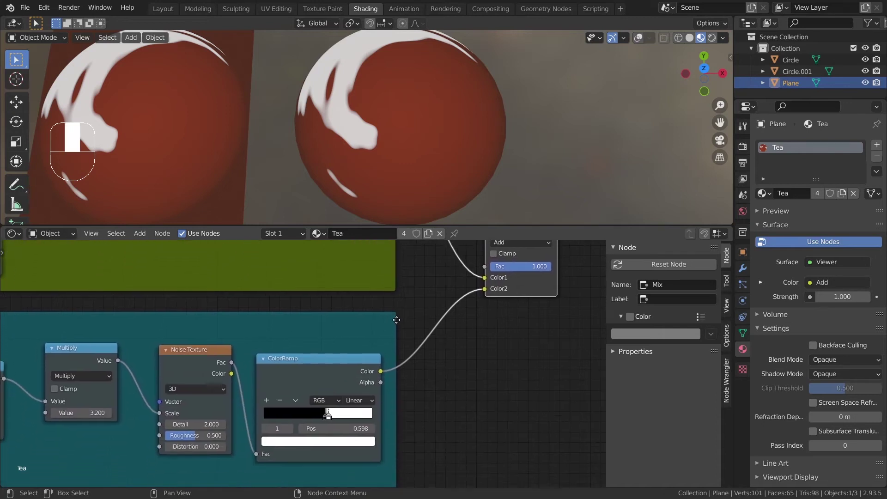
pyautogui.click(351, 444)
pyautogui.moveTo(319, 344); pyautogui.dragTo(294, 360)
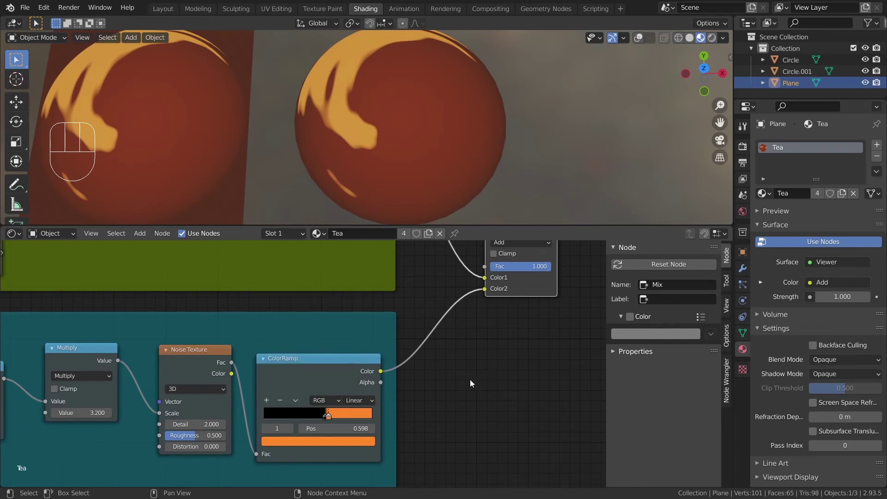
# Raise the orange stop's color value to 2 and enable Bloom in the Eevee render settings
pyautogui.click(343, 441)
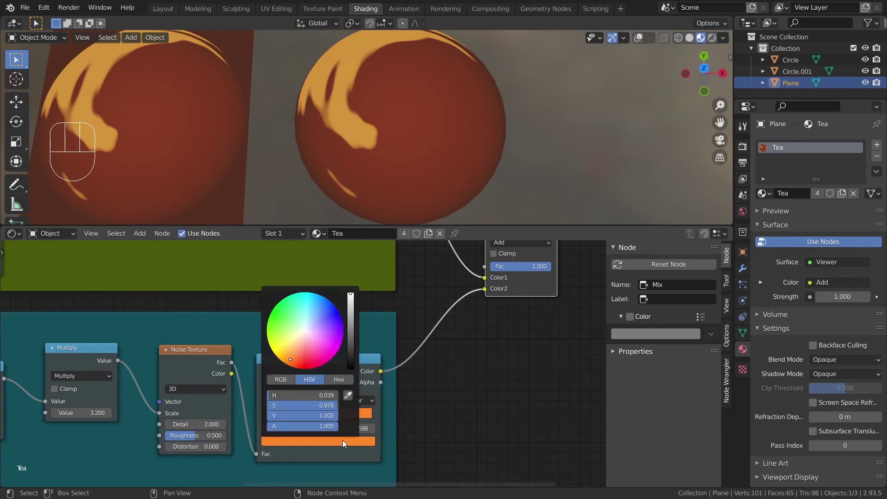
pyautogui.click(322, 415)
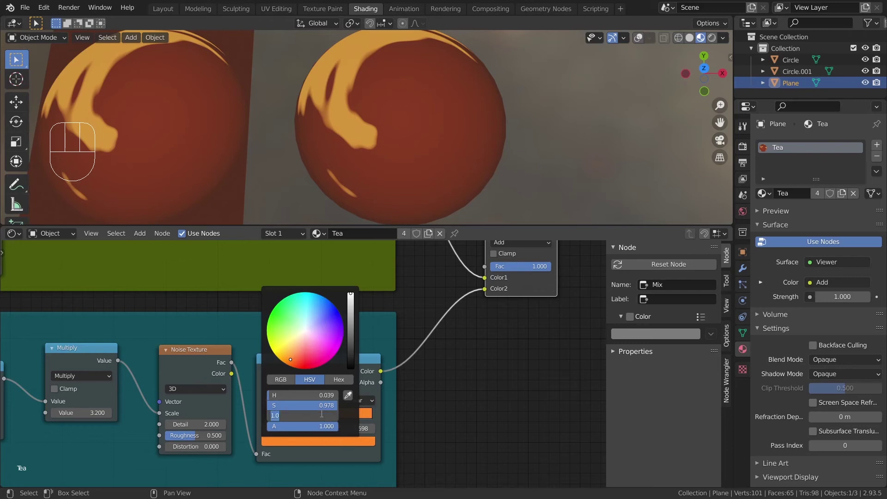
pyautogui.write('2')
pyautogui.press('Return')
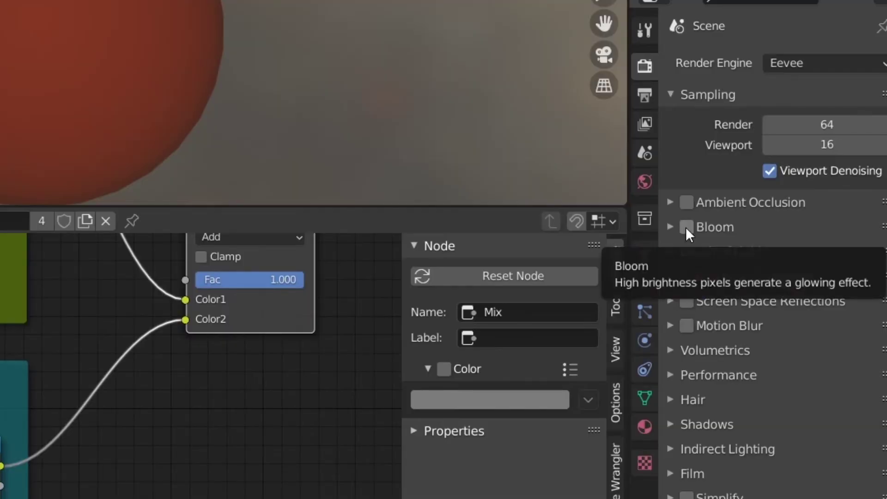
pyautogui.click(686, 226)
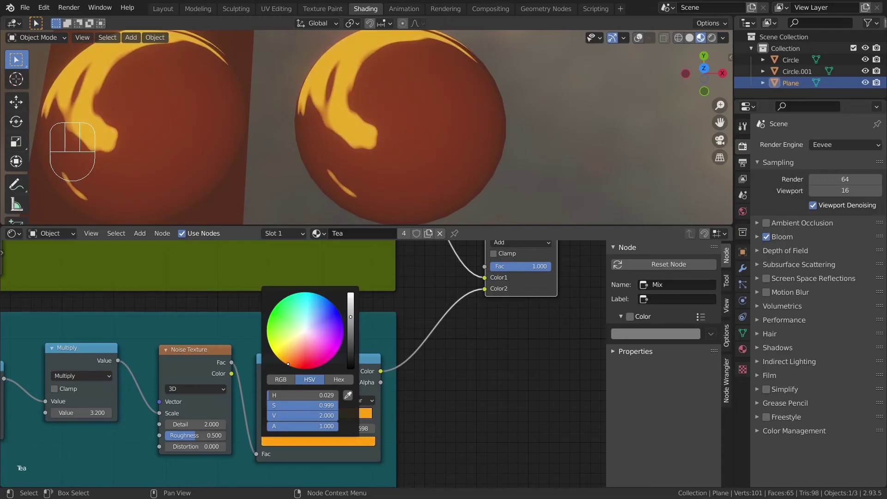
# Soften the Highlight ColorRamp's orange stop to a peach tone and spread the Highlight frame's nodes apart to make room
pyautogui.moveTo(289, 365)
pyautogui.mouseDown()
pyautogui.moveTo(305, 368)
pyautogui.moveTo(282, 361)
pyautogui.moveTo(302, 348)
pyautogui.mouseUp()
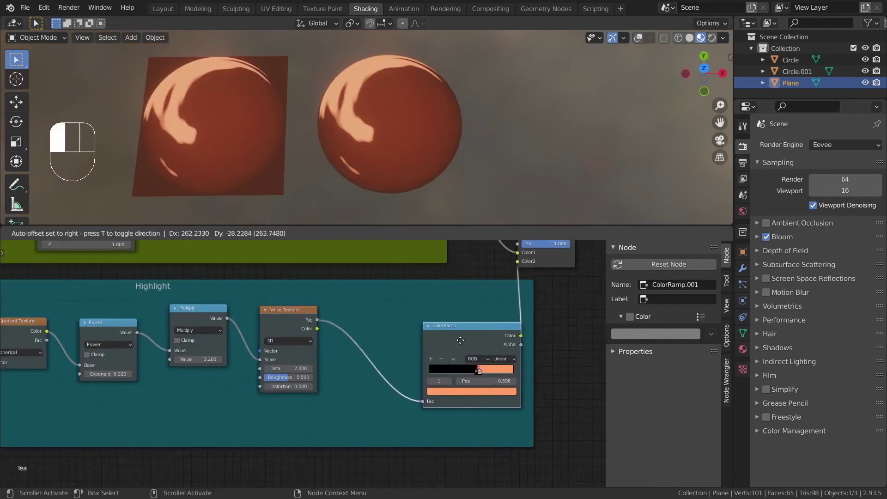
pyautogui.moveTo(204, 466); pyautogui.dragTo(203, 394)
pyautogui.moveTo(113, 334); pyautogui.dragTo(96, 393)
pyautogui.moveTo(189, 390); pyautogui.dragTo(188, 402)
pyautogui.keyDown('ctrl'); pyautogui.hscroll(-10, 176, 346); pyautogui.keyUp('ctrl')
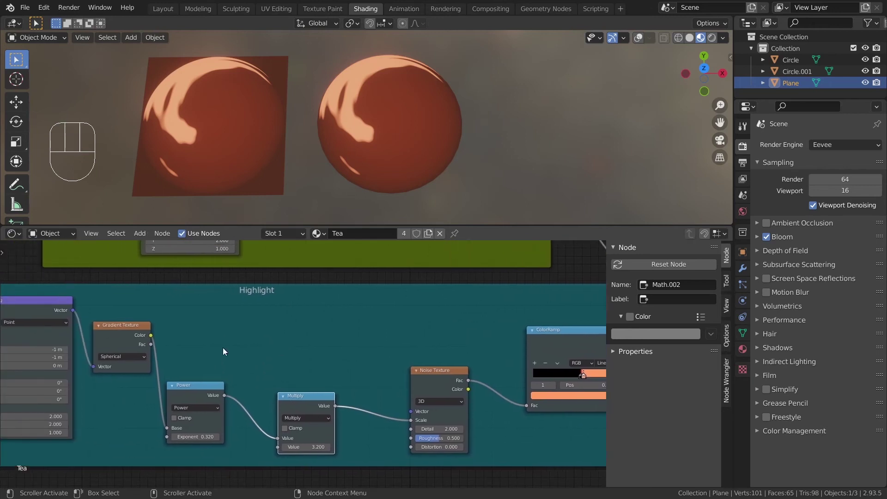
# Duplicate the Highlight frame's Texture Coordinate and Mapping nodes and place the copies above the Power and Multiply nodes
pyautogui.click(82, 311)
pyautogui.keyDown('shift'); pyautogui.click(188, 308); pyautogui.keyUp('shift')
pyautogui.moveTo(268, 325); pyautogui.dragTo(159, 335, button='middle')
pyautogui.hotkey('shift', 'd')
pyautogui.click(459, 284)
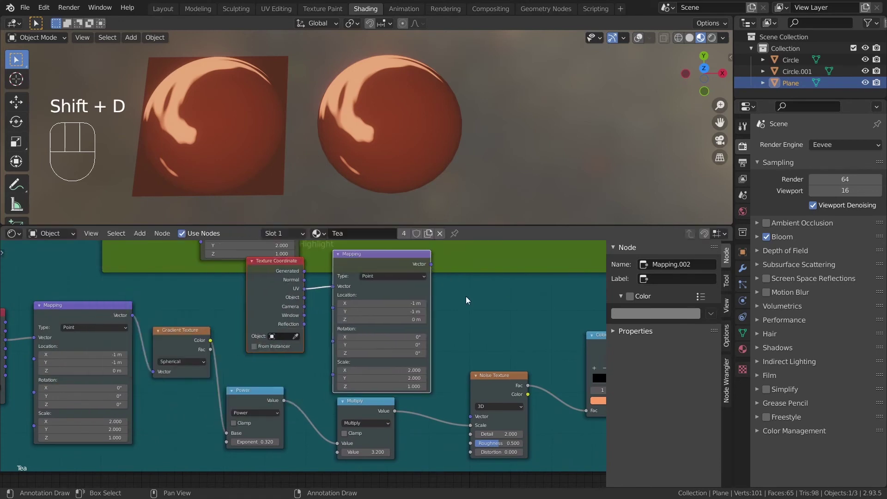
pyautogui.click(481, 319)
pyautogui.scroll(2, 481, 315)
pyautogui.moveTo(481, 302); pyautogui.dragTo(412, 371, button='middle')
# Connect the duplicated Mapping node to the Noise Texture's Vector input and feed it from the Generated coordinates
pyautogui.click(386, 272)
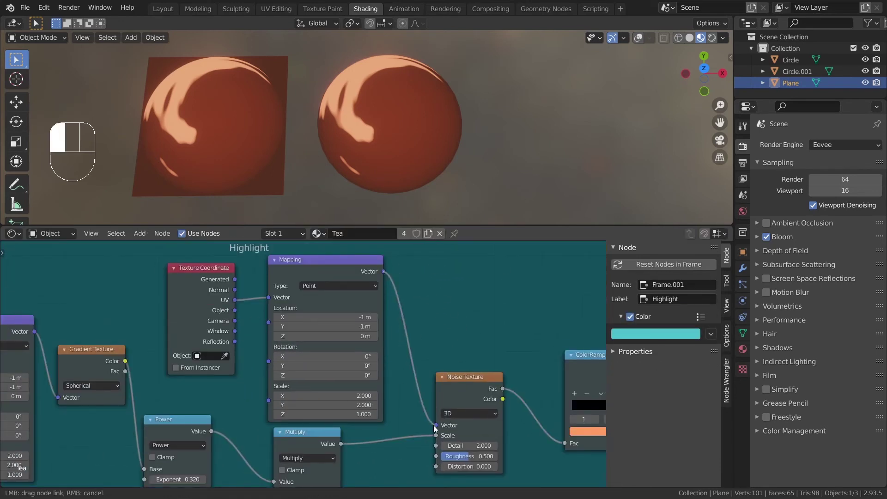
pyautogui.moveTo(434, 429); pyautogui.dragTo(436, 425)
pyautogui.moveTo(235, 279); pyautogui.dragTo(254, 289)
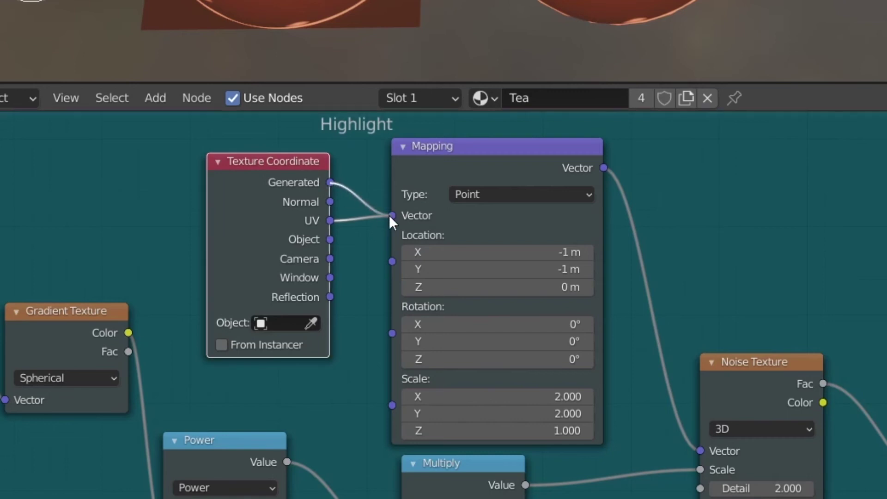
pyautogui.moveTo(390, 216); pyautogui.dragTo(390, 217)
# Reset the duplicated Mapping node to 0 m X and Y location and a scale of 1 on X and Y
pyautogui.moveTo(455, 252); pyautogui.dragTo(541, 252)
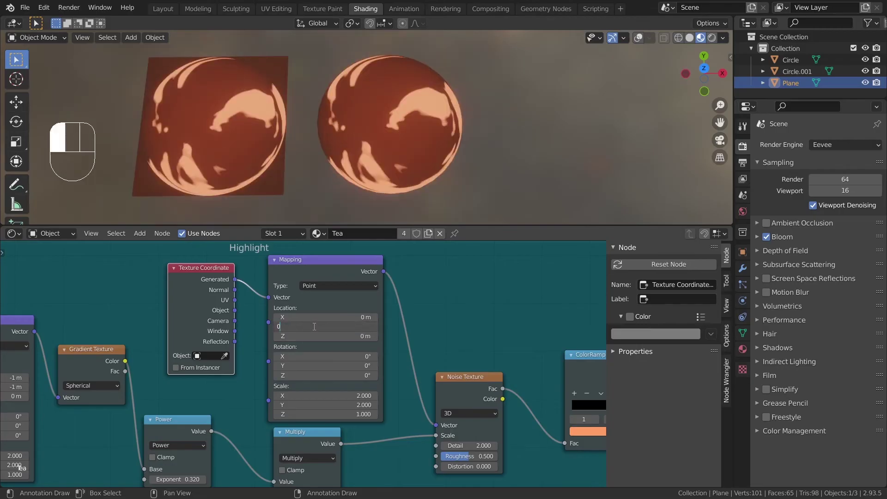
pyautogui.press('Return')
pyautogui.click(339, 399)
pyautogui.write('1')
pyautogui.press('Return')
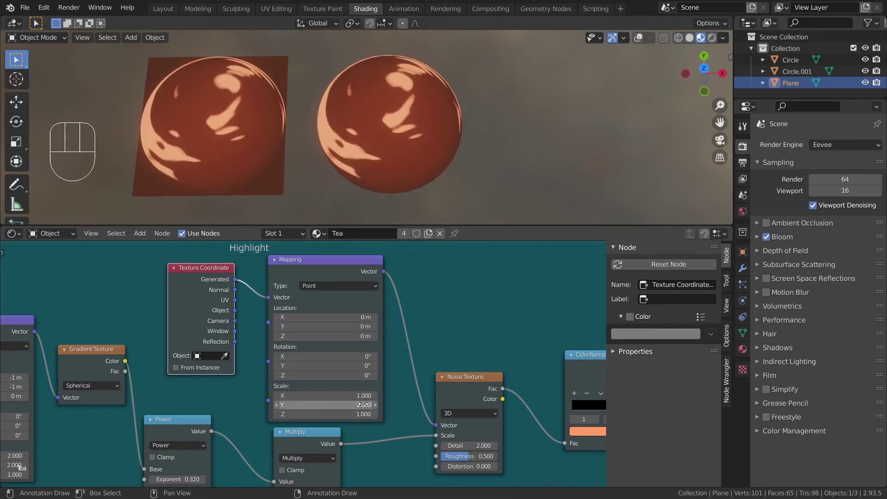
pyautogui.click(358, 405)
pyautogui.write('1')
pyautogui.press('Return')
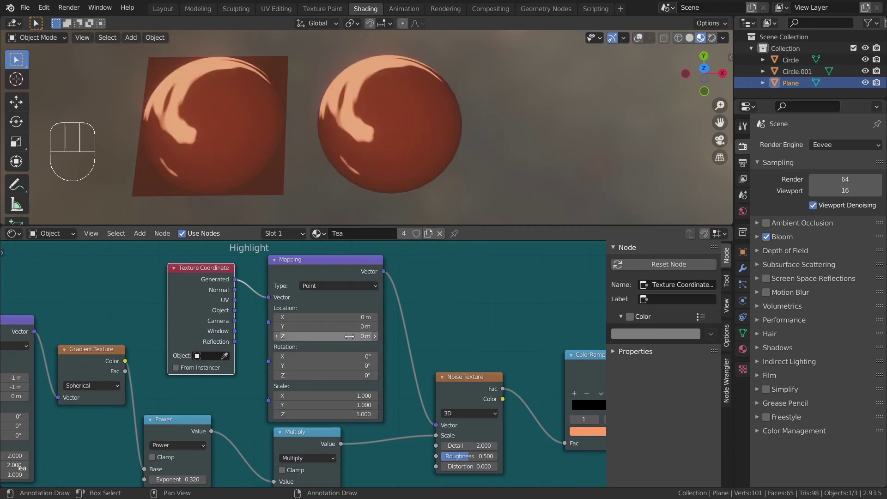
# Rotate the noise Mapping to about -3.5° on X, 16.1° on Y and 15.4° on Z
pyautogui.moveTo(325, 375); pyautogui.dragTo(275, 375)
pyautogui.scroll(-8, 309, 375)
pyautogui.moveTo(402, 420); pyautogui.dragTo(414, 394, button='middle')
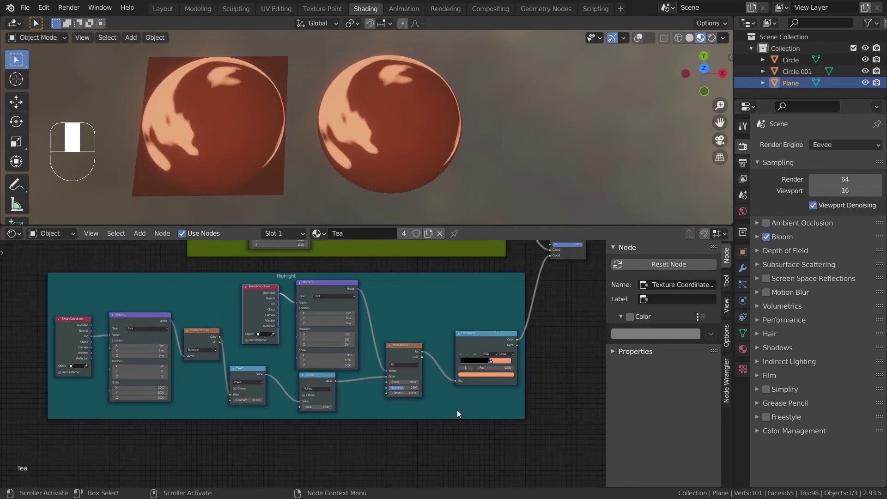
# Duplicate the whole Highlight frame with its nodes and place the copy directly below the original
pyautogui.moveTo(555, 442); pyautogui.dragTo(41, 271)
pyautogui.scroll(-1, 428, 314)
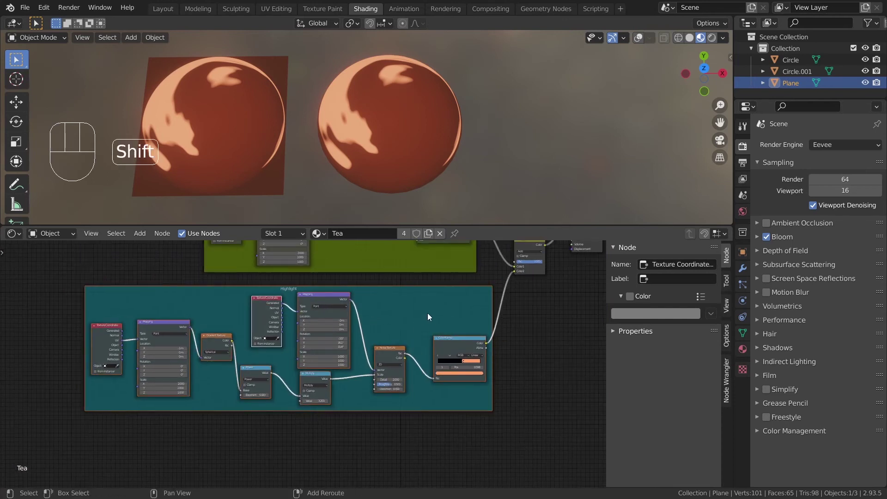
pyautogui.hotkey('shift', 'd')
pyautogui.click(430, 443)
pyautogui.scroll(5, 409, 380)
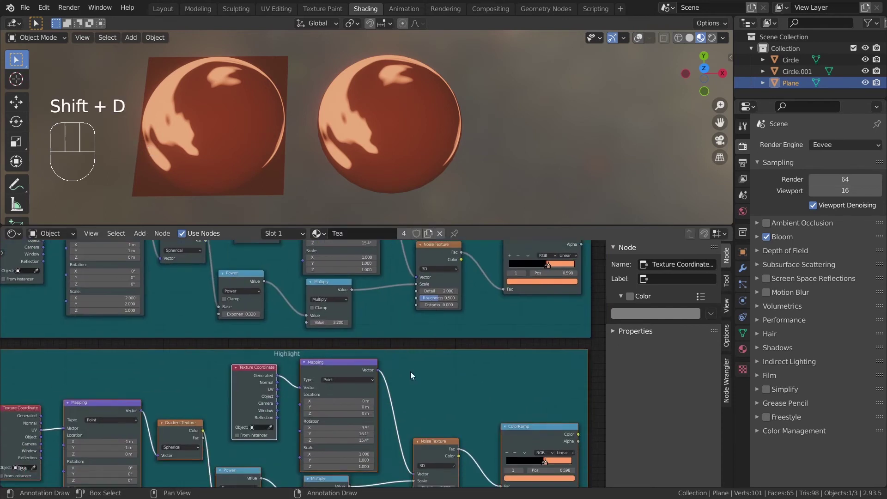
# Label the duplicated frame Shadow and give it an orange frame color
pyautogui.press('Return')
pyautogui.click(655, 334)
pyautogui.moveTo(650, 235); pyautogui.dragTo(639, 245)
pyautogui.moveTo(706, 195); pyautogui.dragTo(706, 182)
# Recolor the Shadow ColorRamp's peach stop to a dark red
pyautogui.scroll(-7, 415, 342)
pyautogui.scroll(5, 435, 423)
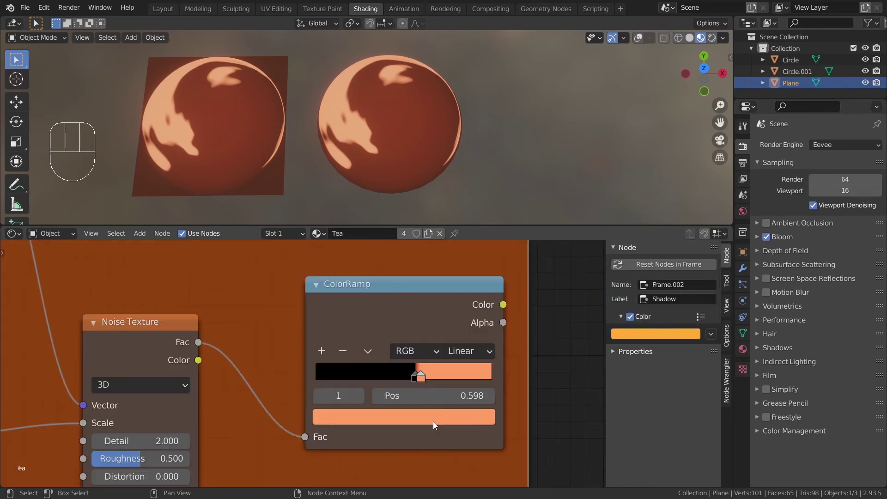
pyautogui.click(434, 419)
pyautogui.click(413, 374)
pyautogui.write('1')
pyautogui.press('Return')
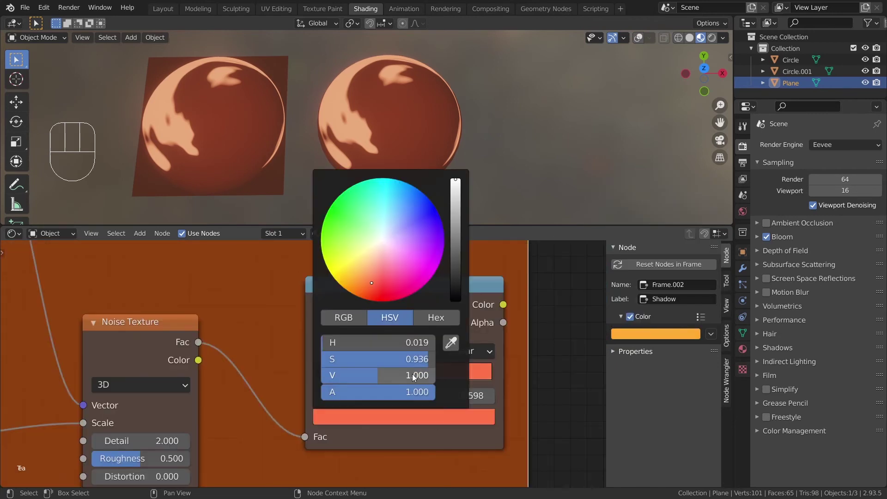
pyautogui.click(433, 414)
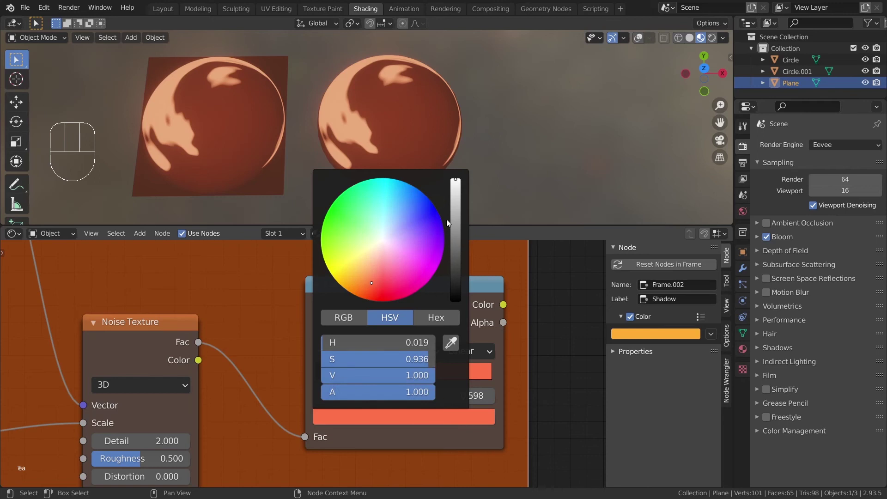
pyautogui.moveTo(372, 283); pyautogui.dragTo(376, 292)
pyautogui.moveTo(456, 206); pyautogui.dragTo(455, 223)
pyautogui.moveTo(379, 292); pyautogui.dragTo(373, 286)
# Change the Shadow ColorRamp's black stop to white
pyautogui.click(414, 379)
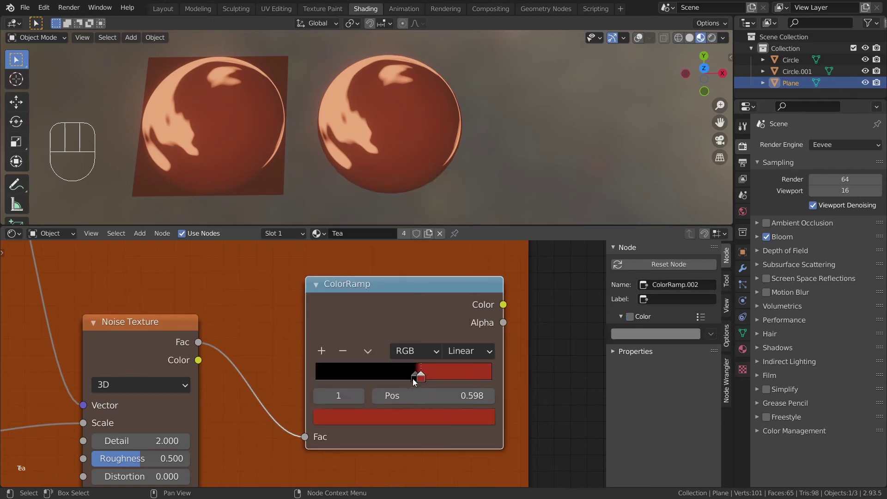
pyautogui.click(415, 379)
pyautogui.click(415, 417)
pyautogui.moveTo(453, 217); pyautogui.dragTo(455, 179)
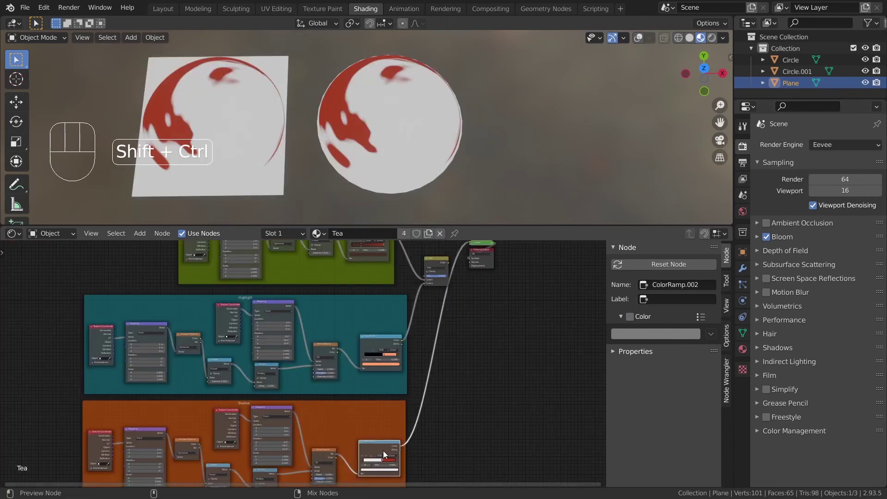
# Combine the Base and Shadow ColorRamps with a new Mix node and feed it into the existing Add node's Color1
pyautogui.keyDown('ctrl'); pyautogui.keyDown('shift'); pyautogui.moveTo(382, 448); pyautogui.dragTo(378, 253, button='right'); pyautogui.keyUp('shift'); pyautogui.keyUp('ctrl')
pyautogui.moveTo(548, 280); pyautogui.dragTo(483, 328, button='middle')
pyautogui.moveTo(426, 303); pyautogui.dragTo(547, 276)
pyautogui.moveTo(514, 327); pyautogui.dragTo(550, 282)
pyautogui.scroll(6, 418, 308)
pyautogui.click(472, 273)
pyautogui.moveTo(492, 277); pyautogui.dragTo(430, 267)
# Label the new Mix node Shadow Mix and color it orange
pyautogui.scroll(4, 432, 277)
pyautogui.moveTo(432, 280); pyautogui.dragTo(329, 386, button='middle')
pyautogui.scroll(3, 434, 345)
pyautogui.scroll(2, 331, 399)
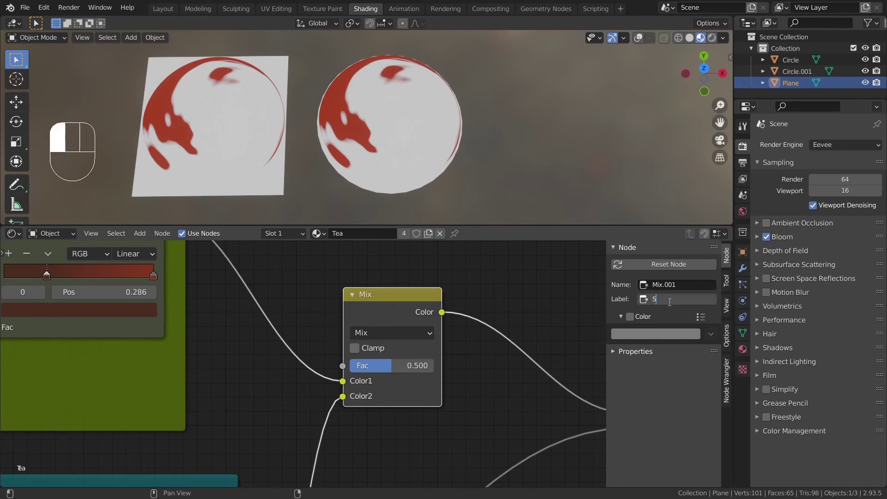
pyautogui.press('Return')
pyautogui.click(630, 317)
pyautogui.click(632, 334)
pyautogui.click(672, 258)
pyautogui.click(717, 188)
# Label the Add mix node Highlight Mix and color it teal
pyautogui.scroll(-4, 484, 296)
pyautogui.moveTo(484, 296); pyautogui.dragTo(363, 293, button='middle')
pyautogui.click(455, 334)
pyautogui.click(630, 316)
pyautogui.click(655, 333)
pyautogui.click(657, 192)
pyautogui.click(708, 193)
# Set the Shadow Mix blending mode to Multiply and preview the Highlight Mix output on the surface
pyautogui.scroll(-1, 346, 323)
pyautogui.moveTo(347, 324); pyautogui.dragTo(408, 323, button='middle')
pyautogui.click(323, 338)
pyautogui.click(317, 301)
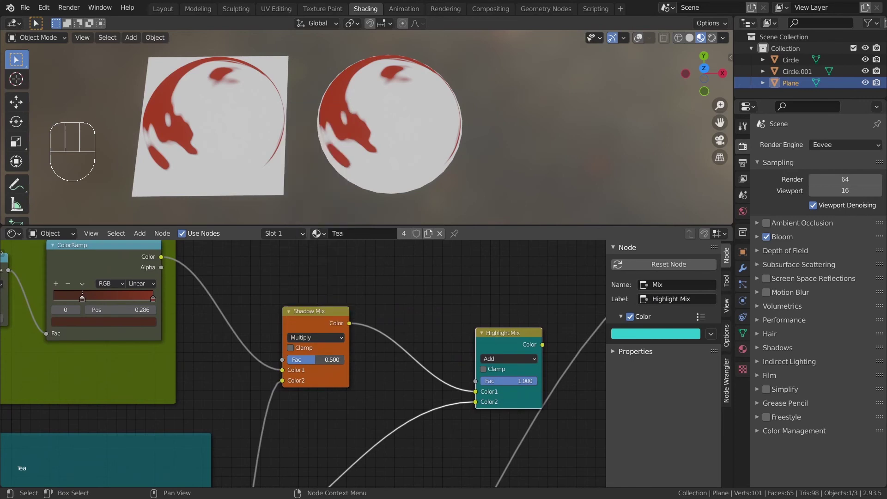
pyautogui.keyDown('ctrl'); pyautogui.keyDown('shift'); pyautogui.click(508, 344); pyautogui.keyUp('shift'); pyautogui.keyUp('ctrl')
# Adjust the Y rotation of the noise Mapping node in the Shadow frame to offset the shadow pattern
pyautogui.scroll(-4, 323, 407)
pyautogui.moveTo(323, 407); pyautogui.dragTo(475, 281, button='middle')
pyautogui.scroll(4, 326, 334)
pyautogui.moveTo(315, 375); pyautogui.dragTo(493, 402, button='middle')
pyautogui.scroll(4, 319, 367)
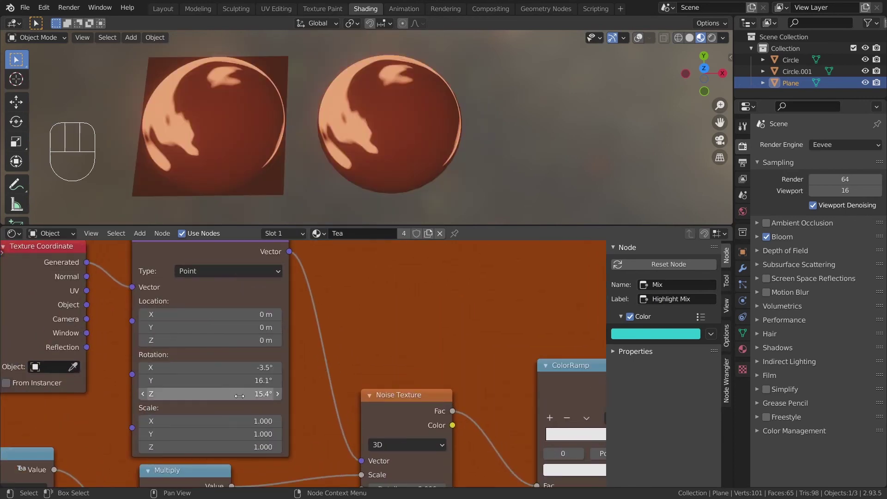
pyautogui.moveTo(232, 380)
pyautogui.mouseDown()
pyautogui.moveTo(296, 380)
pyautogui.moveTo(232, 380)
pyautogui.mouseUp()
# Shift the Shadow ColorRamp's color stop slightly to adjust the shadow pattern
pyautogui.scroll(-4, 227, 379)
pyautogui.moveTo(510, 380); pyautogui.dragTo(408, 415, button='middle')
pyautogui.scroll(3, 409, 415)
pyautogui.moveTo(398, 412)
pyautogui.mouseDown()
pyautogui.moveTo(374, 412)
pyautogui.moveTo(388, 413)
pyautogui.mouseUp()
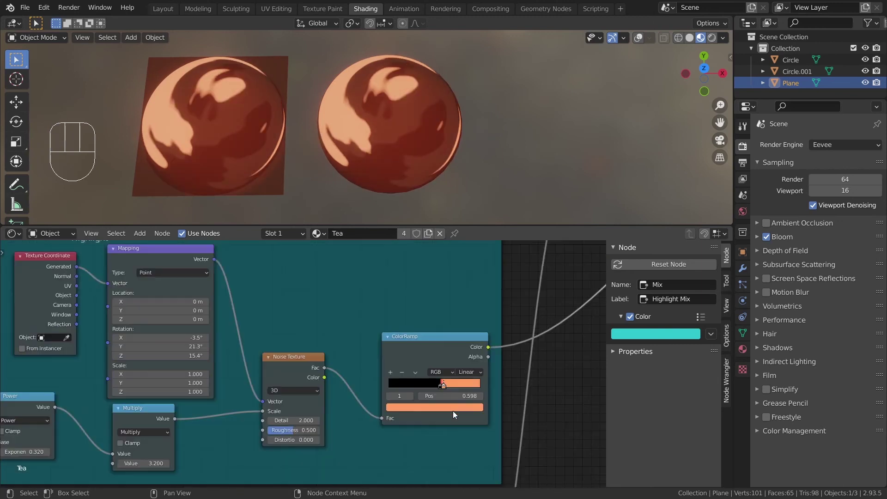
# Recolor the Highlight ColorRamp's peach stop to a near-white cream and adjust the highlight noise Mapping's Z rotation
pyautogui.click(453, 412)
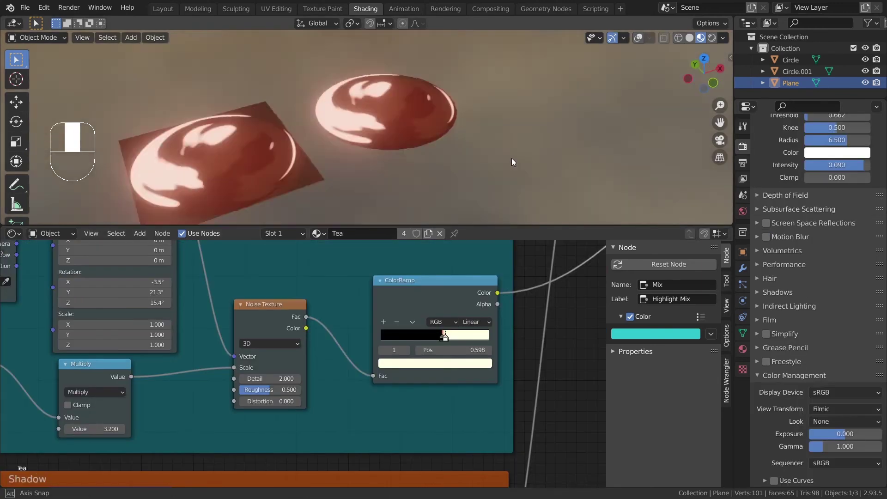
pyautogui.moveTo(511, 158); pyautogui.dragTo(415, 166, button='middle')
pyautogui.scroll(1, 232, 342)
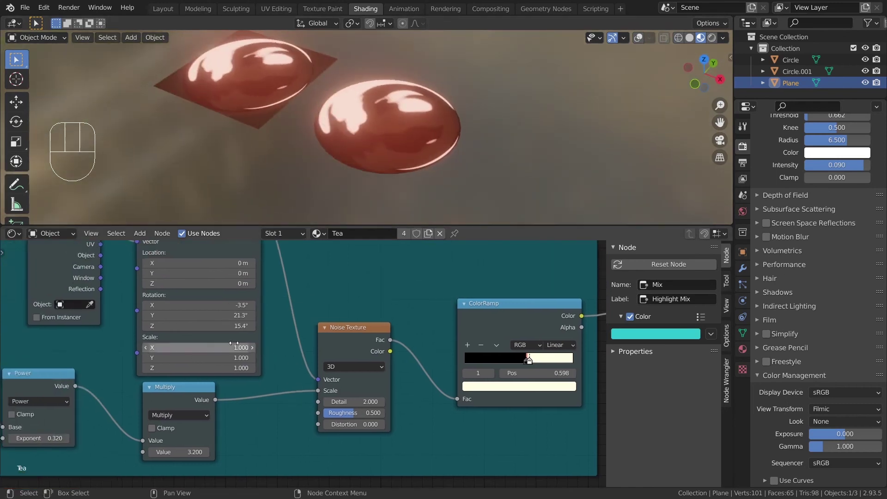
pyautogui.moveTo(233, 326)
pyautogui.mouseDown()
pyautogui.moveTo(225, 325)
pyautogui.moveTo(245, 326)
pyautogui.mouseUp()
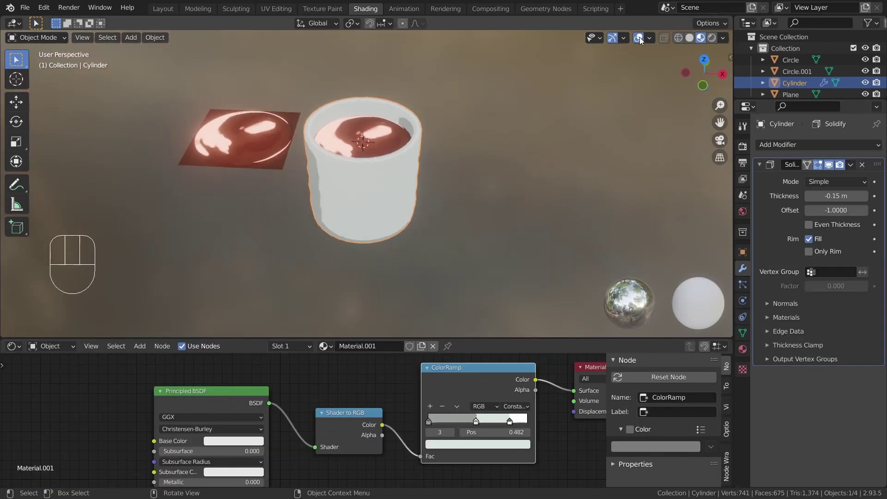
# Hide the viewport overlays and view the tea inside the cup up close
pyautogui.click(639, 38)
pyautogui.scroll(3, 490, 105)
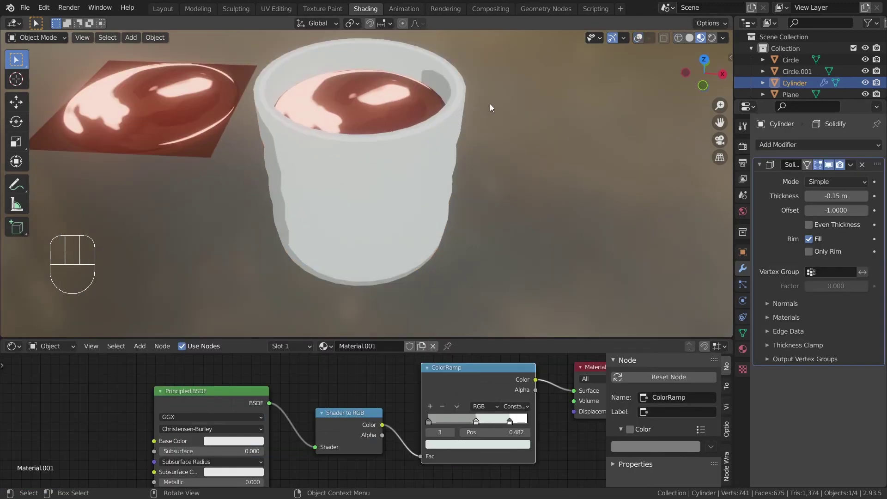
pyautogui.moveTo(490, 104); pyautogui.dragTo(488, 179, button='middle')
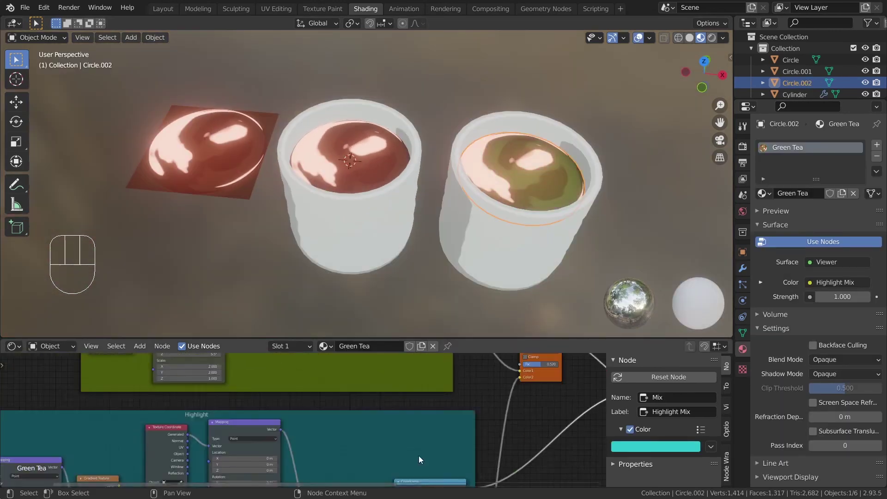
# Tint the Green Tea material's highlight pale yellow and adjust the rotation of its highlight pattern
pyautogui.click(384, 403)
pyautogui.moveTo(384, 383); pyautogui.dragTo(396, 383)
pyautogui.moveTo(385, 406); pyautogui.dragTo(406, 370, button='middle')
pyautogui.moveTo(222, 373); pyautogui.dragTo(351, 447, button='middle')
pyautogui.moveTo(299, 443); pyautogui.dragTo(303, 442)
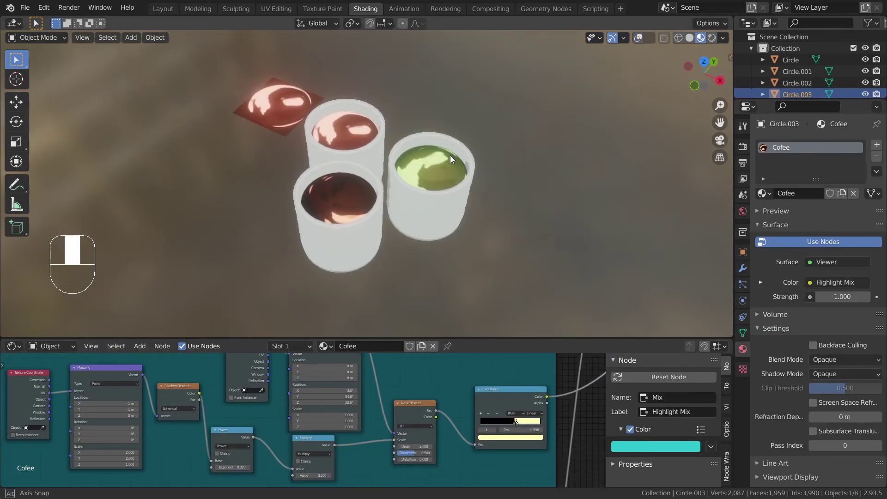
# Inspect the cups of different drinks and look through the Orange Juice material's Base, Highlight and Shadow nodes
pyautogui.moveTo(450, 155); pyautogui.dragTo(536, 154, button='middle')
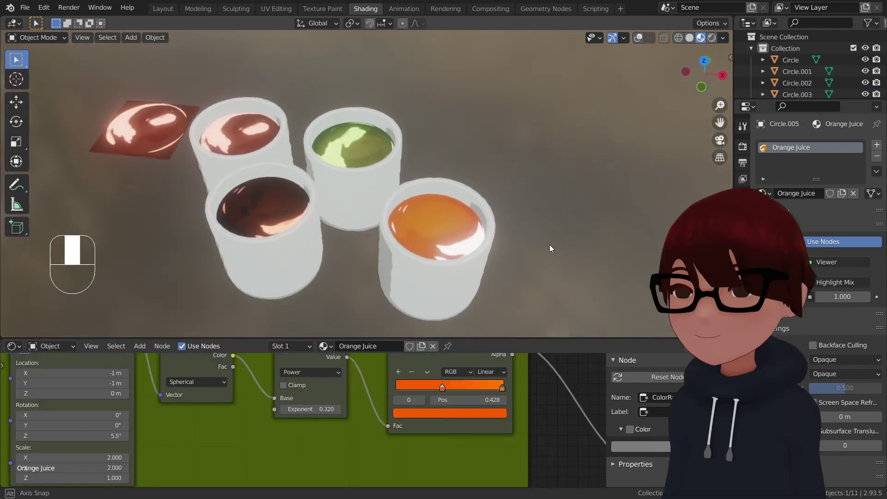
pyautogui.moveTo(550, 245)
pyautogui.mouseDown(button='middle')
pyautogui.moveTo(597, 236)
pyautogui.moveTo(542, 247)
pyautogui.moveTo(563, 240)
pyautogui.mouseUp(button='middle')
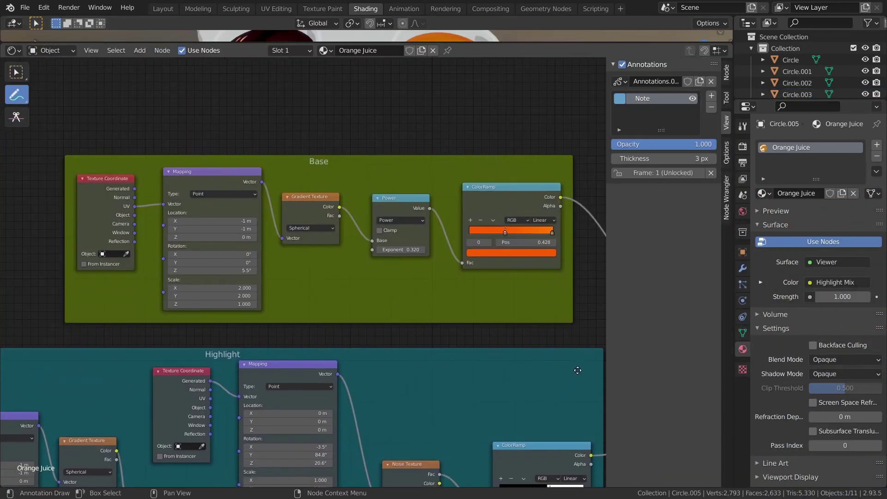
pyautogui.moveTo(577, 370)
pyautogui.mouseDown(button='middle')
pyautogui.moveTo(568, 333)
pyautogui.moveTo(592, 296)
pyautogui.moveTo(615, 293)
pyautogui.moveTo(323, 275)
pyautogui.moveTo(393, 241)
pyautogui.mouseUp(button='middle')
pyautogui.moveTo(336, 452); pyautogui.dragTo(388, 293, button='middle')
pyautogui.moveTo(292, 455)
pyautogui.mouseDown(button='middle')
pyautogui.moveTo(378, 421)
pyautogui.moveTo(480, 415)
pyautogui.moveTo(357, 422)
pyautogui.moveTo(352, 318)
pyautogui.moveTo(309, 393)
pyautogui.moveTo(383, 405)
pyautogui.moveTo(376, 307)
pyautogui.moveTo(340, 347)
pyautogui.moveTo(346, 342)
pyautogui.moveTo(255, 356)
pyautogui.mouseUp(button='middle')
pyautogui.scroll(1, 299, 393)
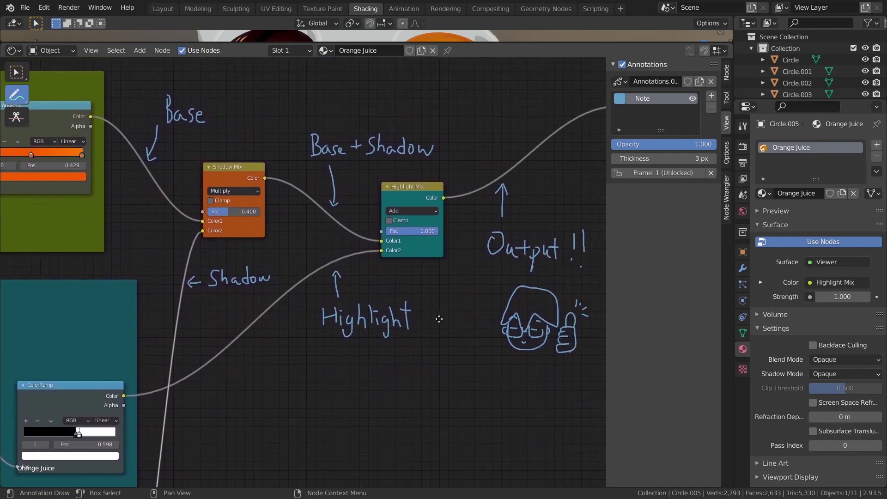
# Handwrite the annotation "Done !!" below the Viewer node in the node editor
pyautogui.moveTo(436, 319); pyautogui.dragTo(273, 335, button='middle')
pyautogui.moveTo(423, 169); pyautogui.dragTo(429, 223)
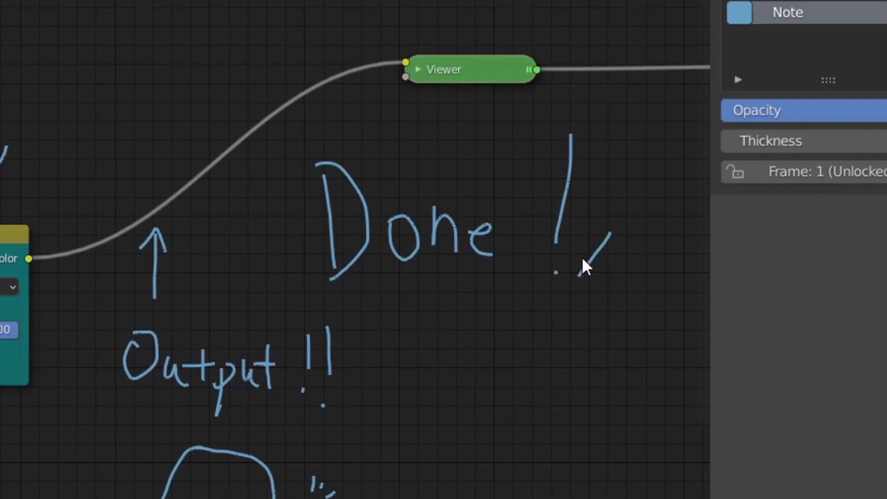